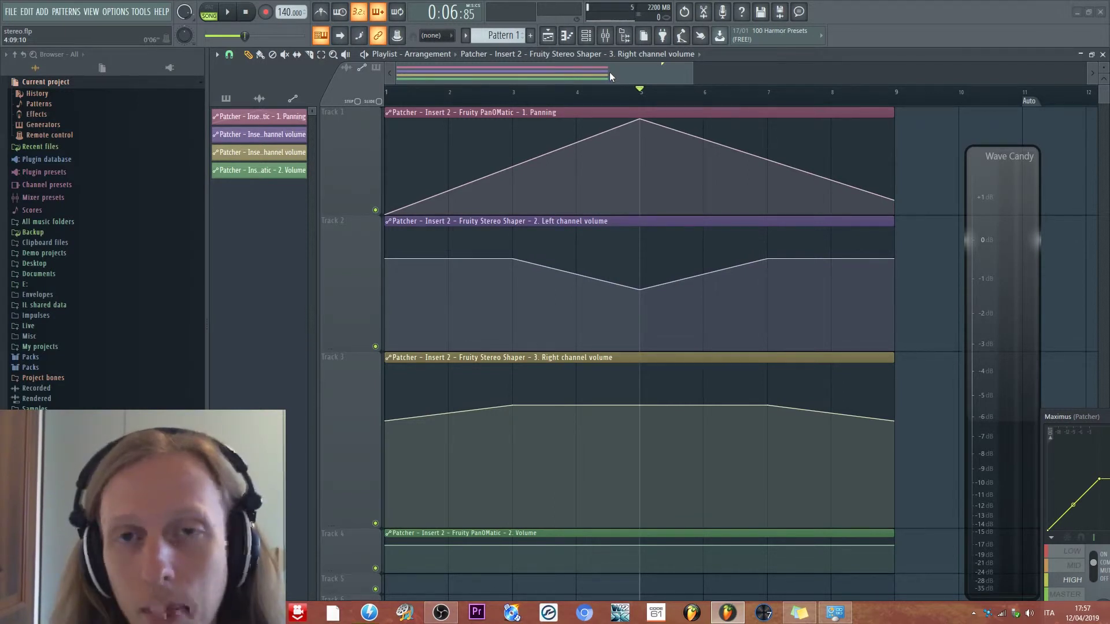
Show the mixer and select the first 3x Osc track to display its effect chain.
key(F9)
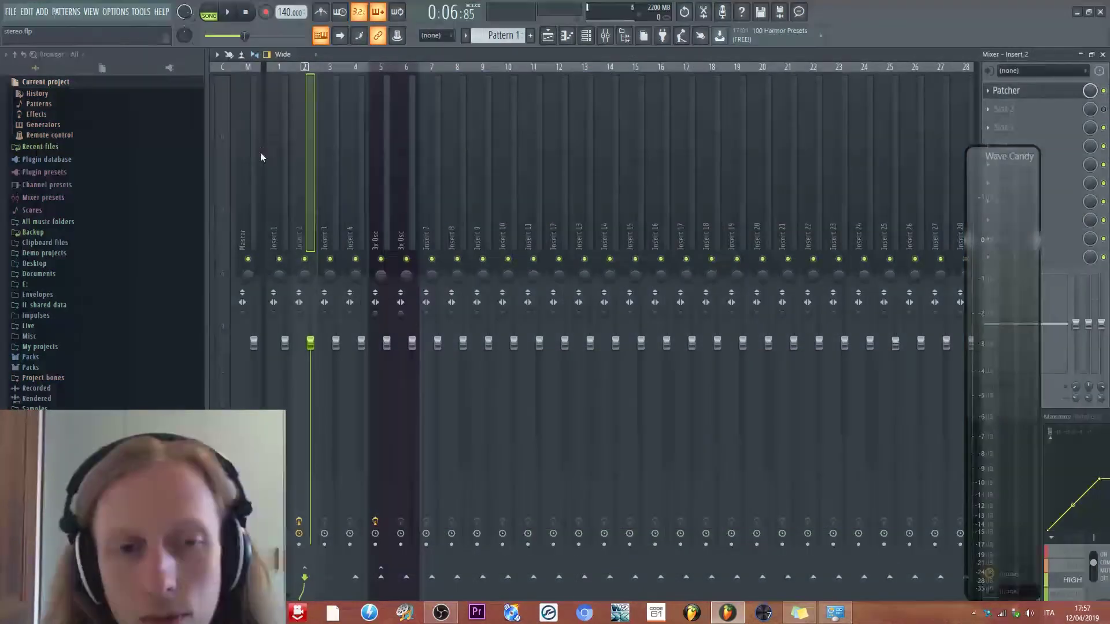
click(358, 158)
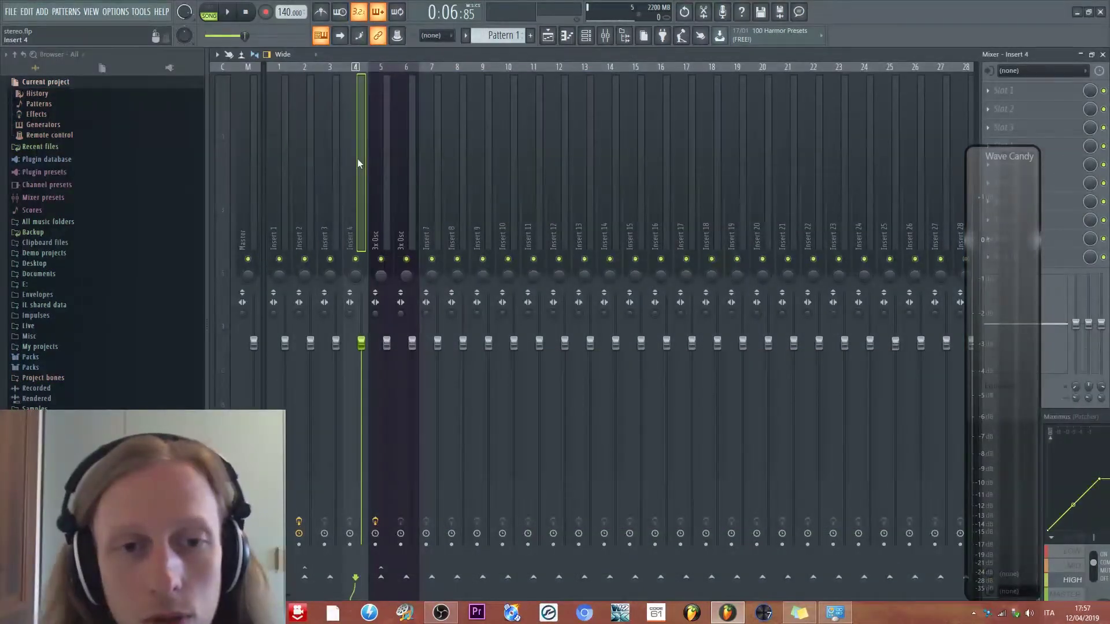
click(419, 154)
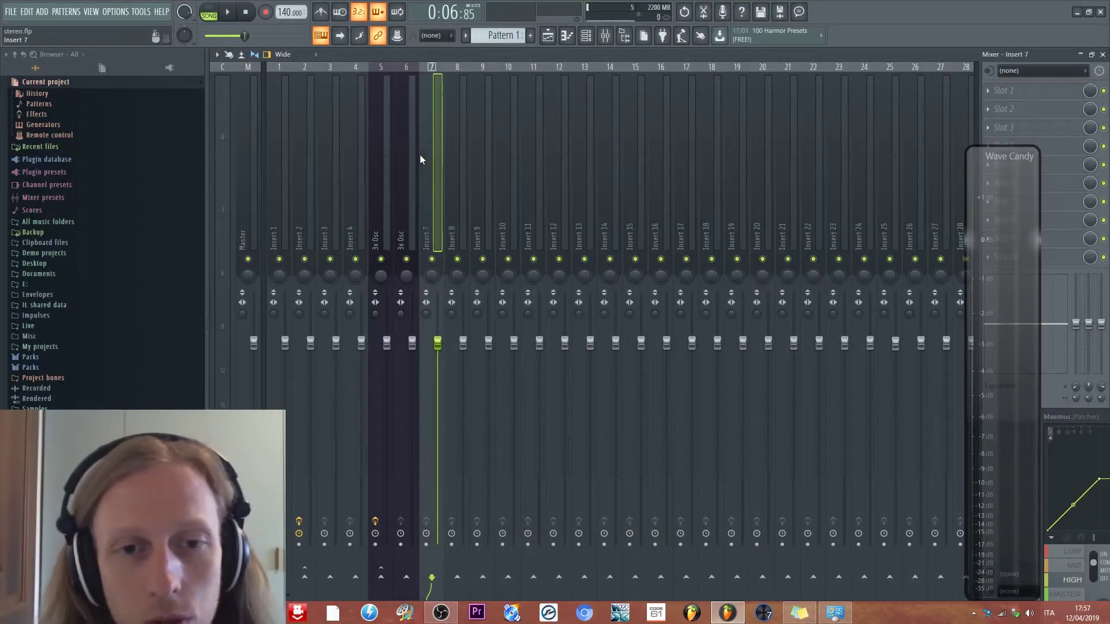
click(391, 162)
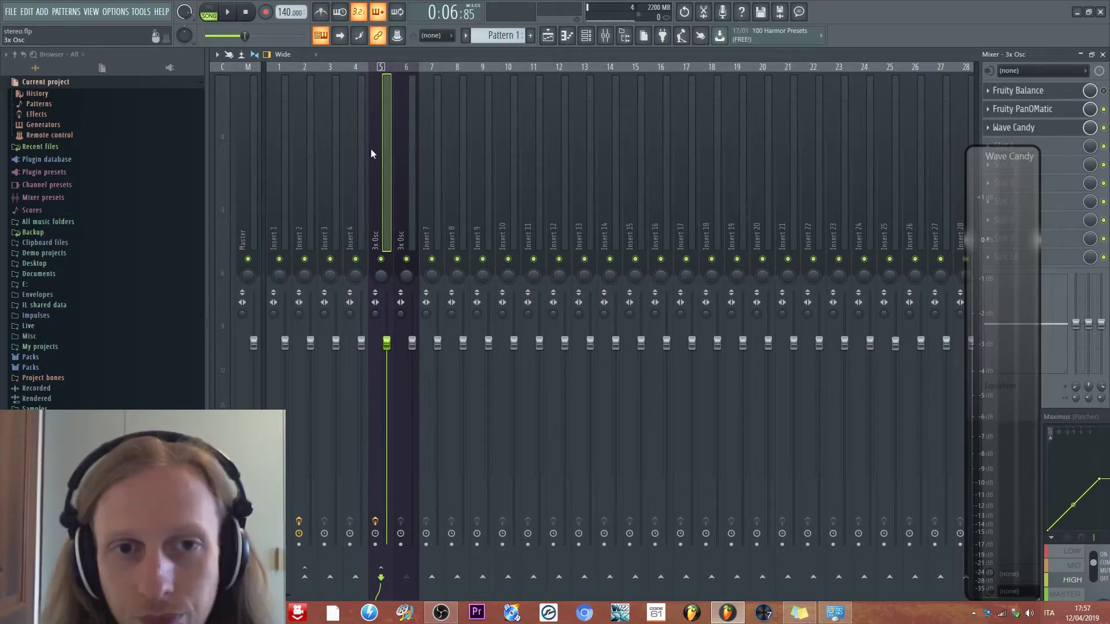
click(398, 148)
click(383, 151)
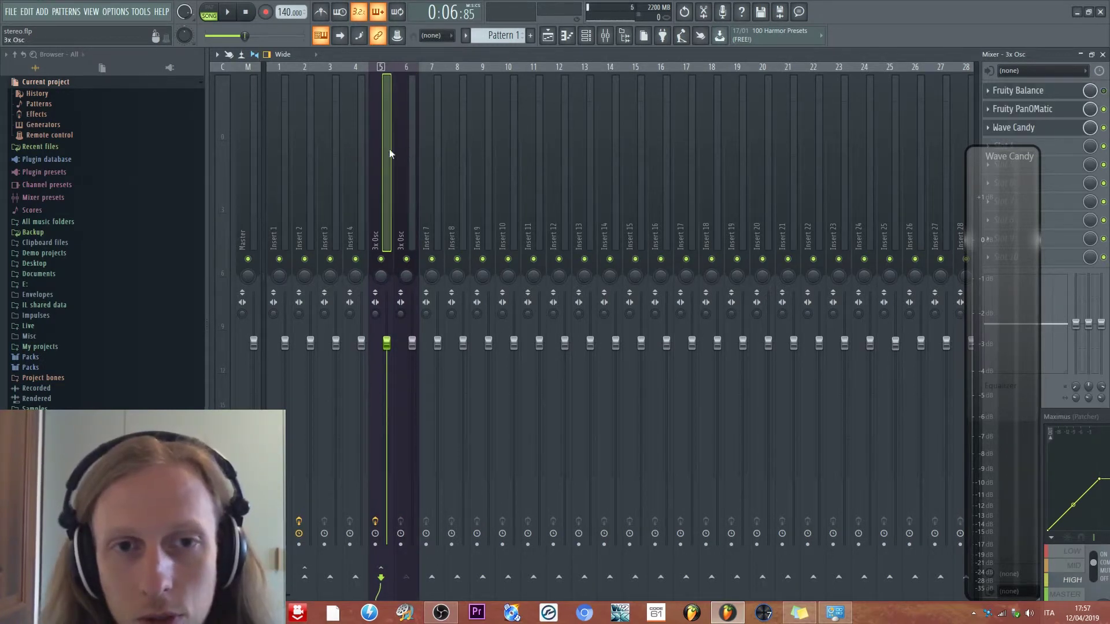
Move the Wave Candy meter clear of the effect slots and open Fruity PanOMatic on the 3x Osc track.
drag(977, 230, 704, 154)
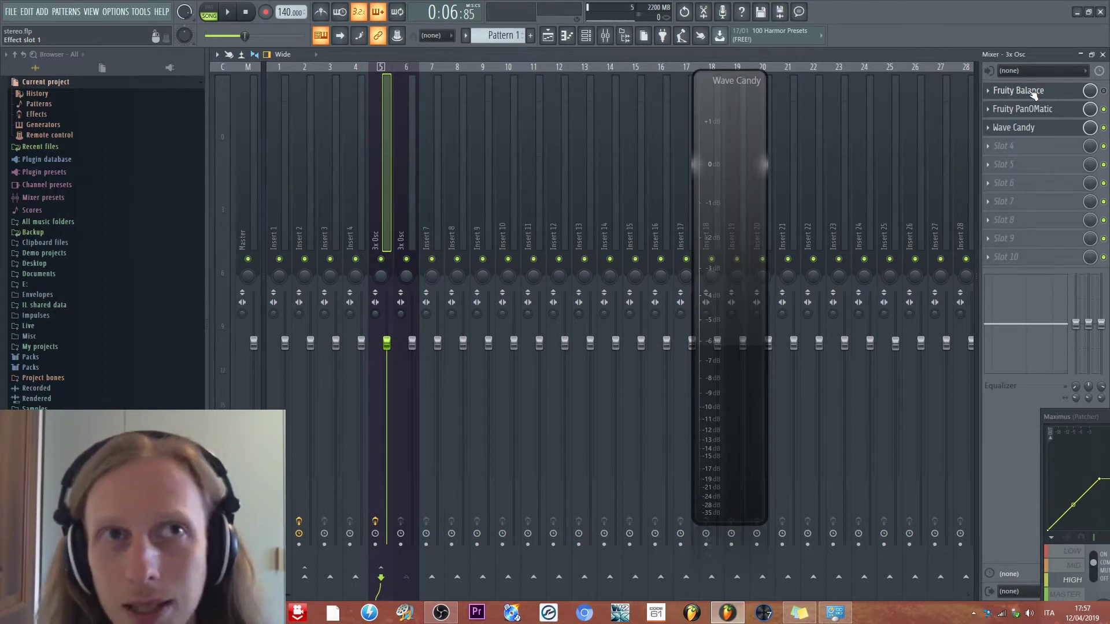
click(1022, 109)
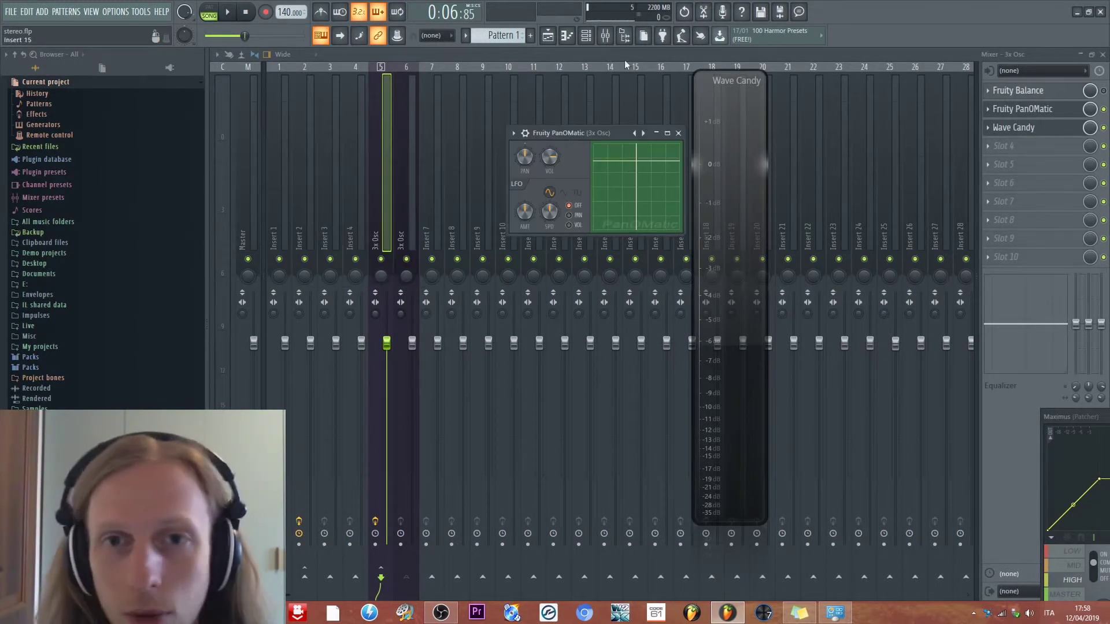
click(597, 35)
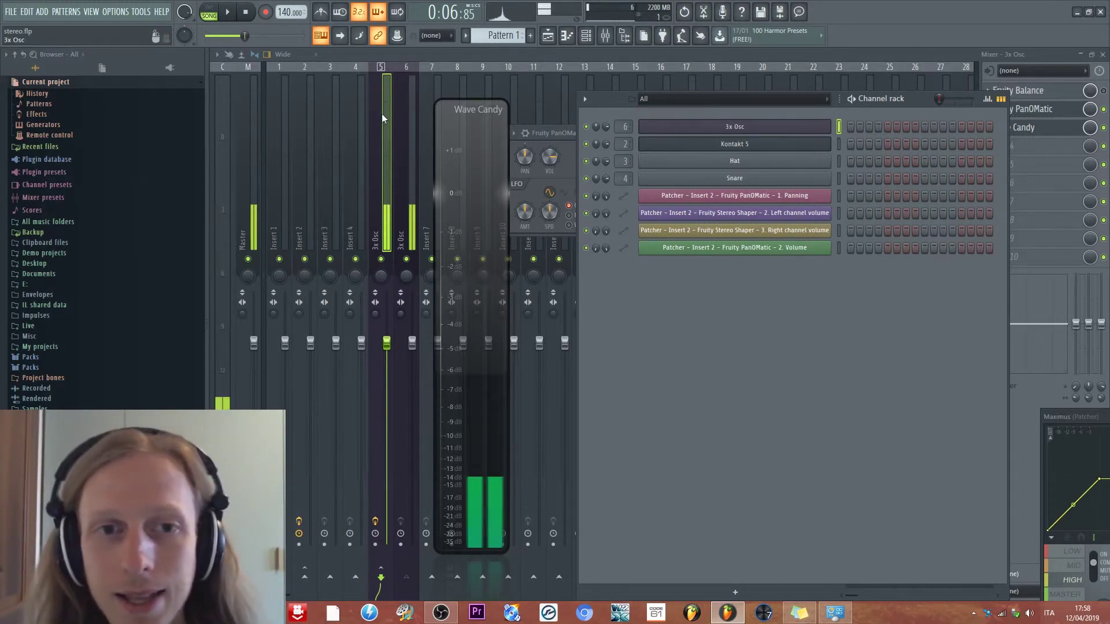
key(F6)
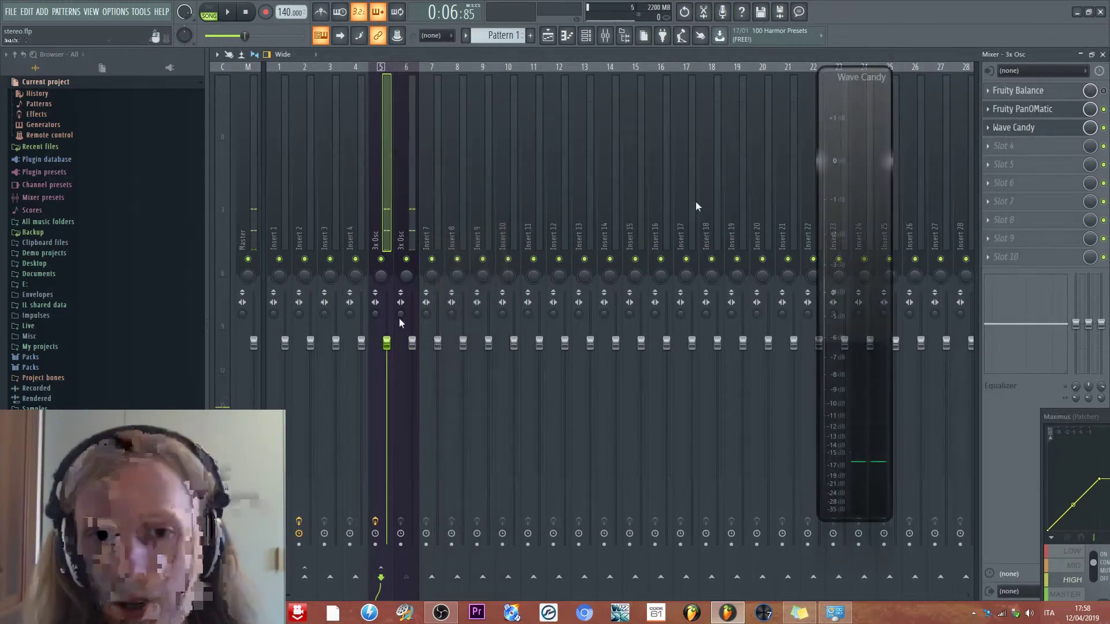
Open Fruity Balance on the 3x Osc track, try the balance at 49% left and 22% right, and reset it to centered.
click(994, 90)
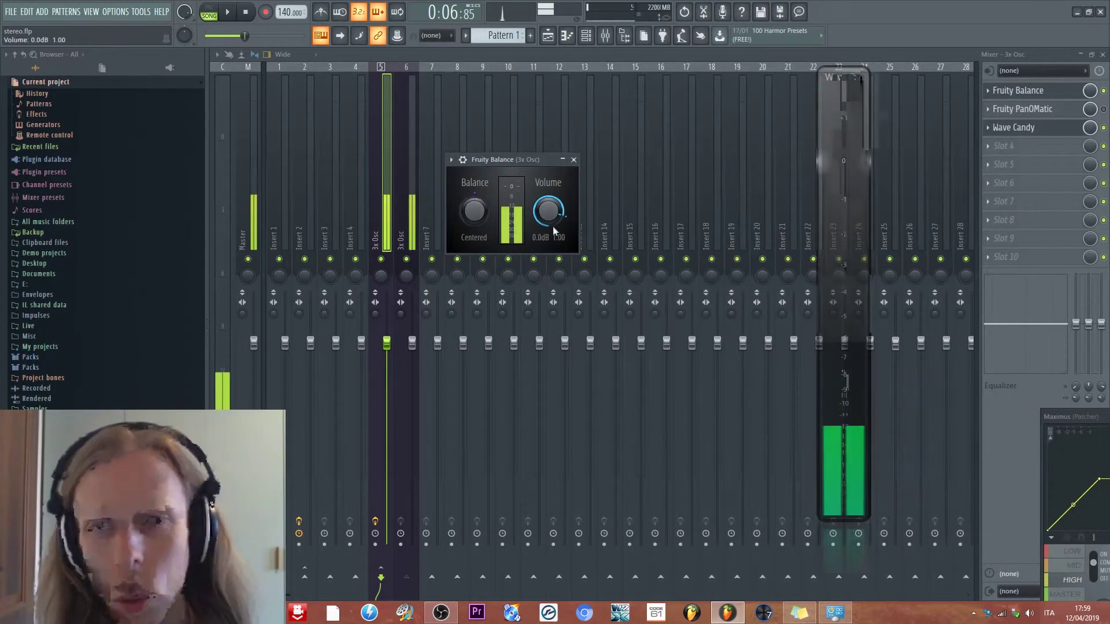
mouse_move(474, 219)
mouse_down()
mouse_move(474, 194)
mouse_move(474, 234)
mouse_up()
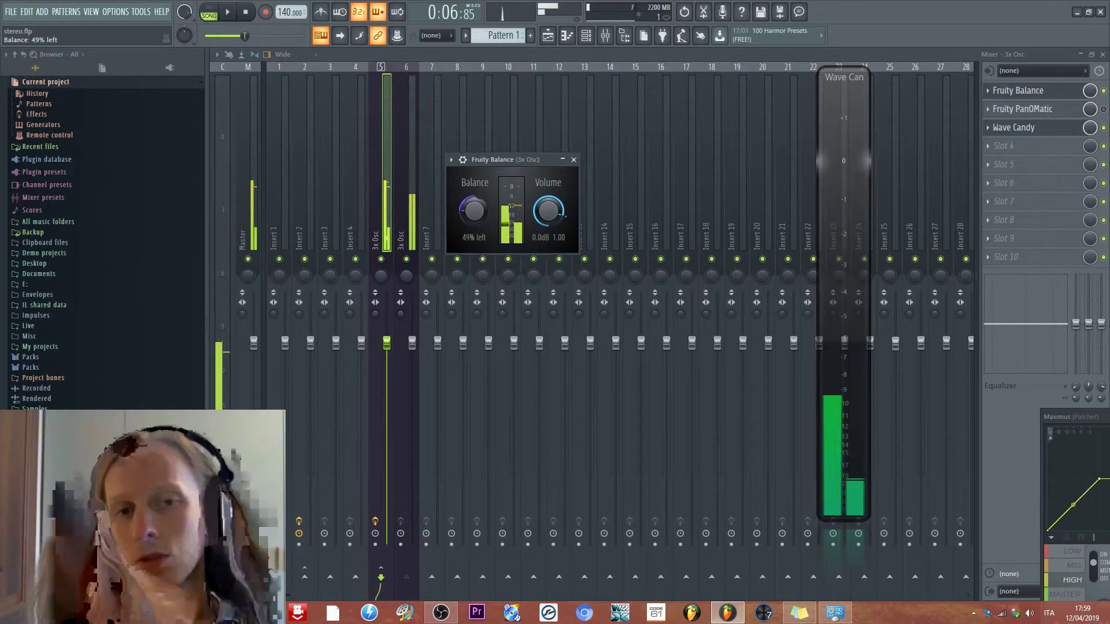
drag(474, 234, 483, 214)
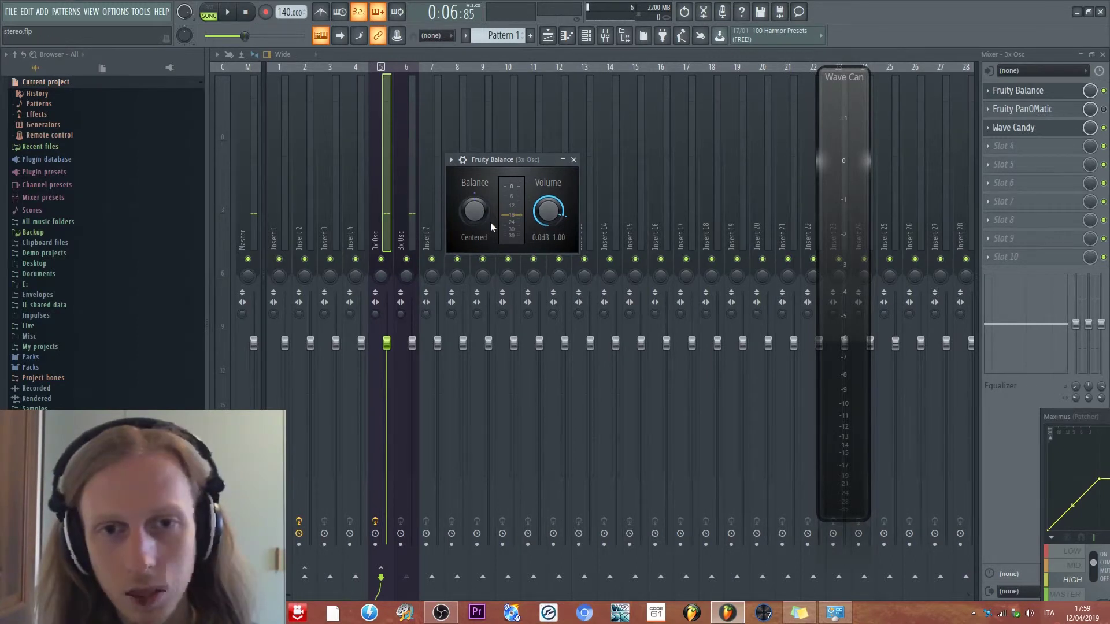
scroll(490, 223, up, 2)
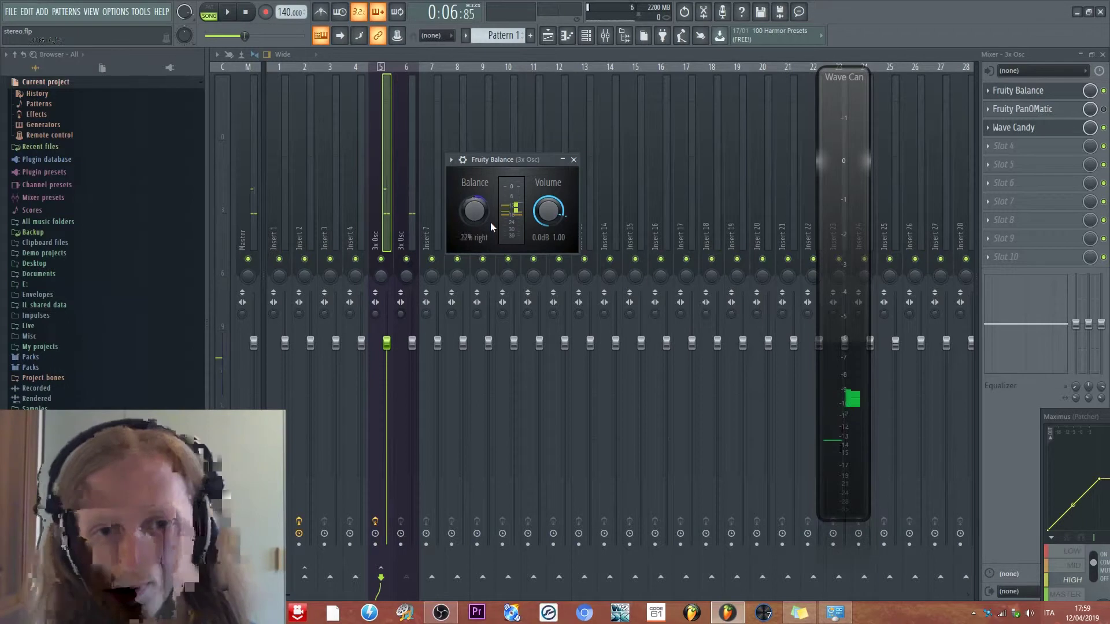
mouse_move(475, 212)
mouse_down()
mouse_move(475, 243)
mouse_move(471, 217)
mouse_up()
alt+click(471, 217)
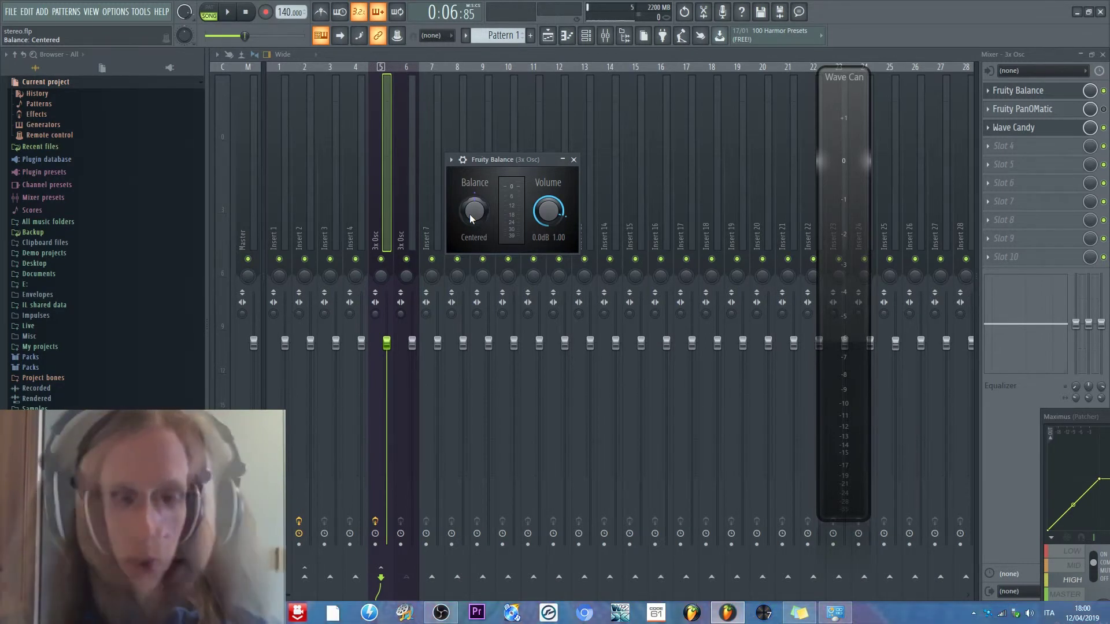
Switch the 3x Osc track over to Fruity PanOMatic and test its panning against the level meter.
click(1075, 111)
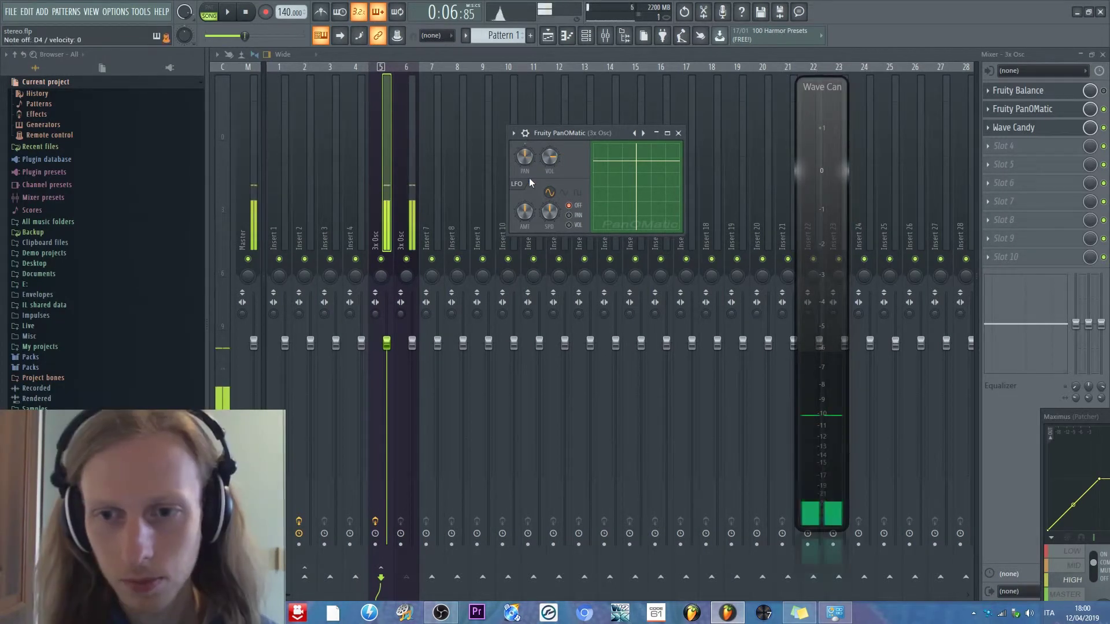
mouse_move(525, 156)
mouse_down()
mouse_move(524, 138)
mouse_move(524, 155)
mouse_up()
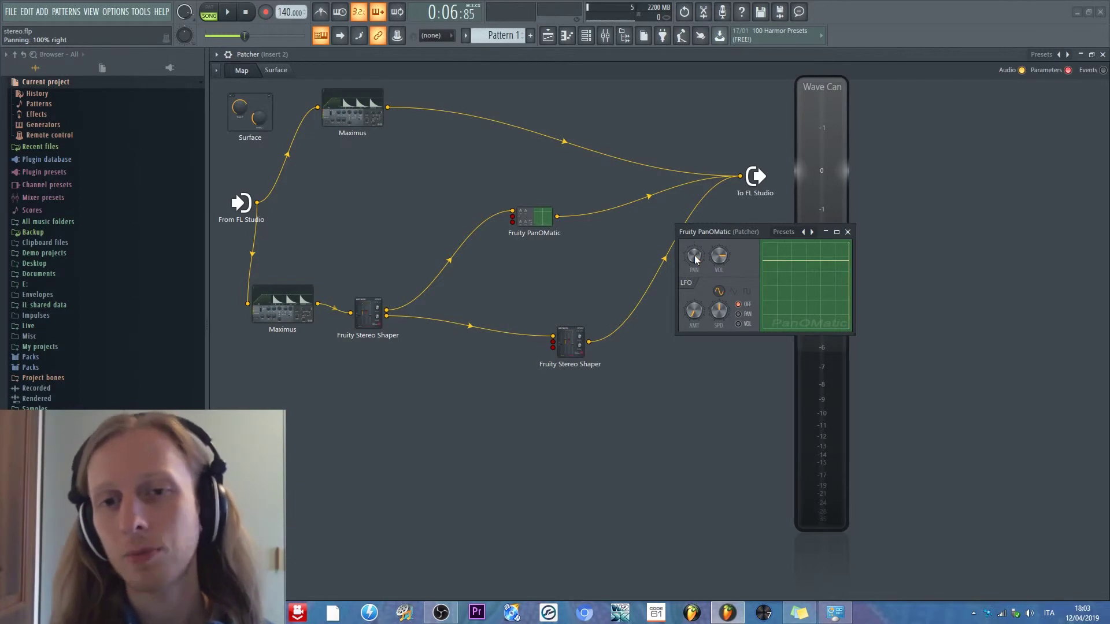
Reset the panning of Patcher's Fruity PanOMatic to its default and reposition the two Maximus modules in the map.
alt+click(695, 255)
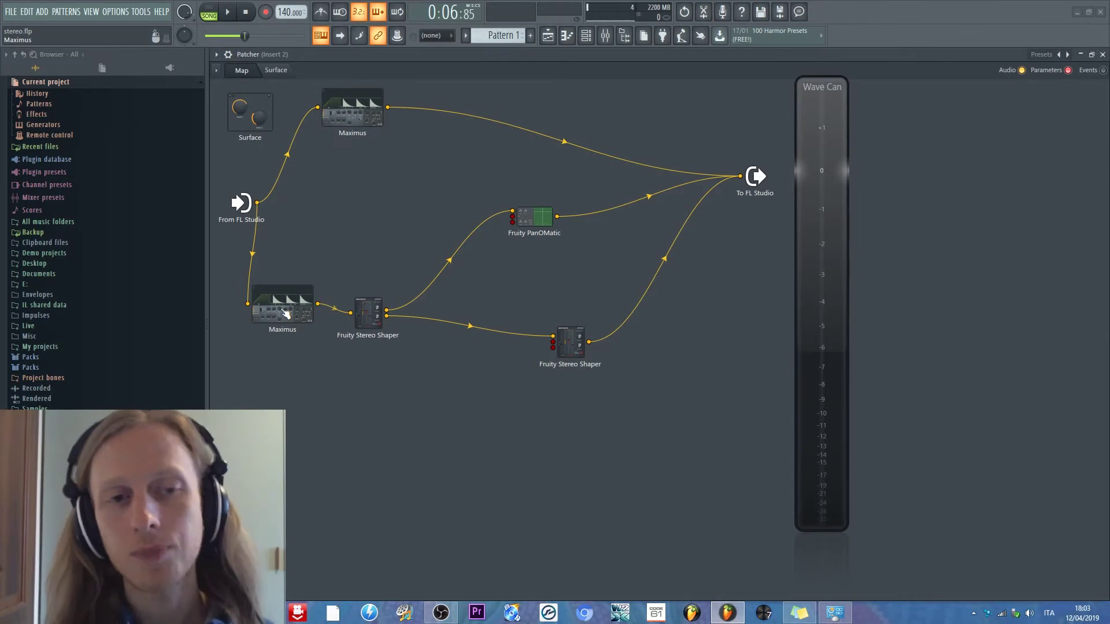
mouse_move(284, 314)
mouse_down()
mouse_move(312, 363)
mouse_move(305, 314)
mouse_up()
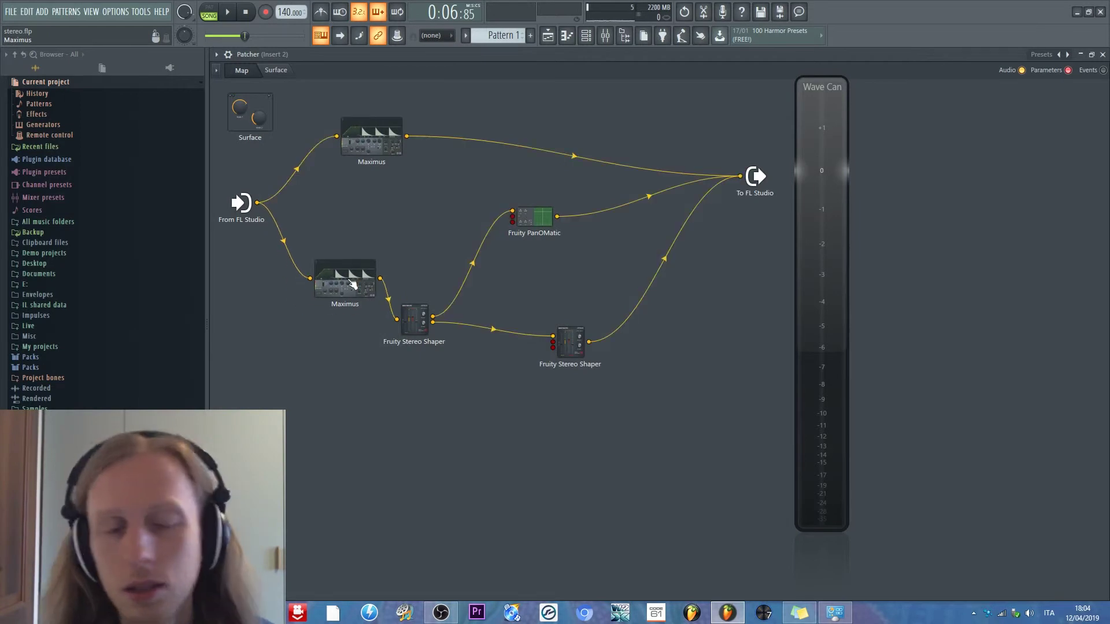
drag(378, 145, 381, 160)
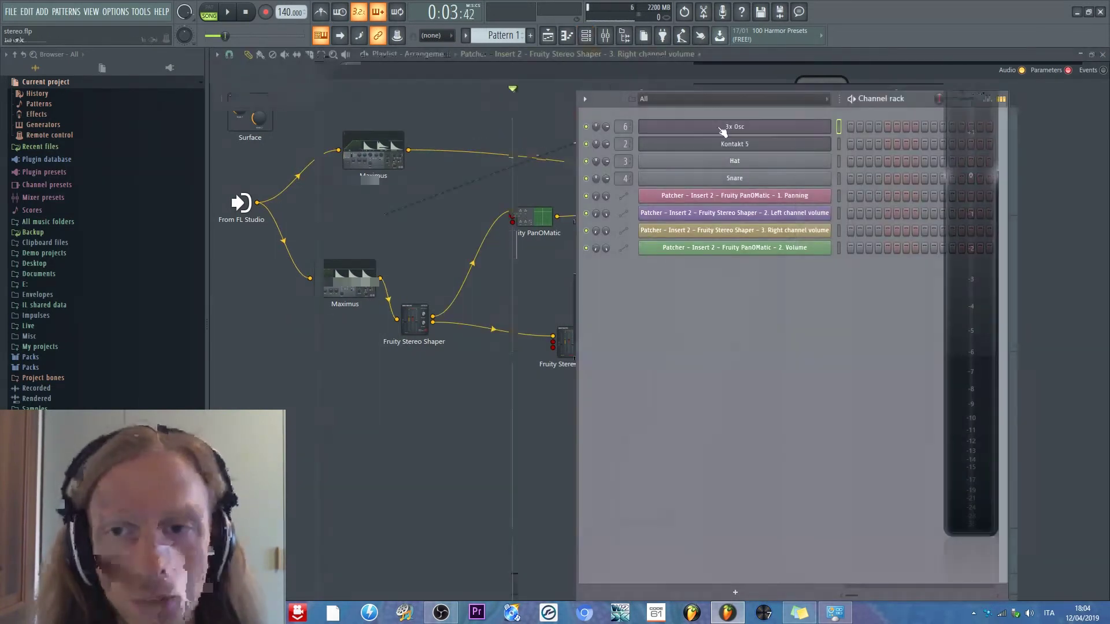
Show the playlist and compare the stereo automation at bars 1, 3 and 5 by repositioning the playhead.
key(F5)
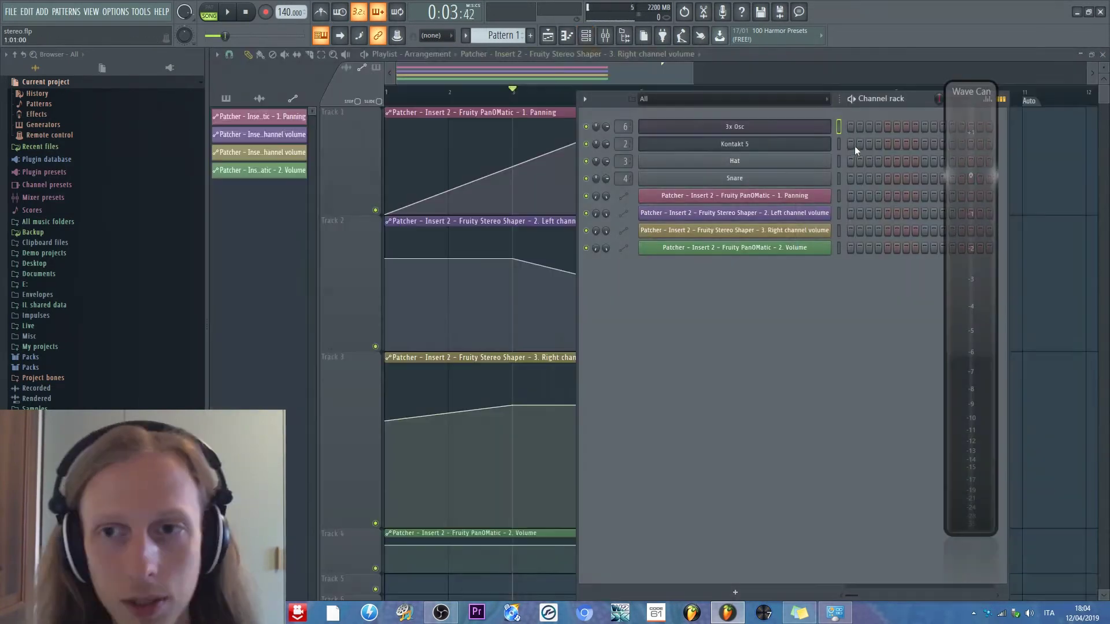
click(501, 117)
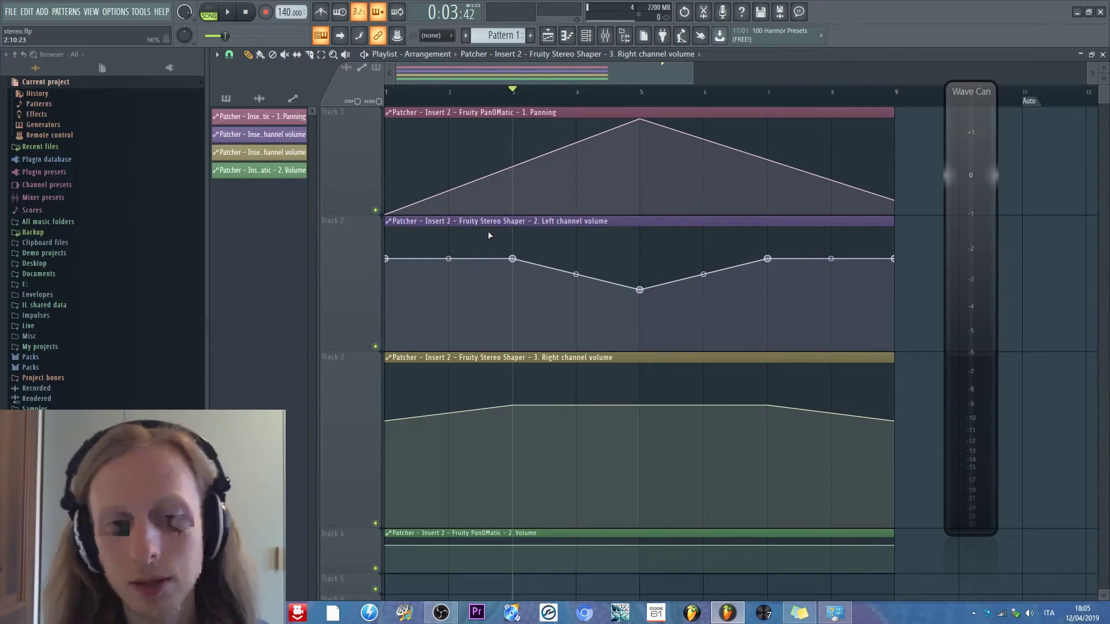
click(639, 91)
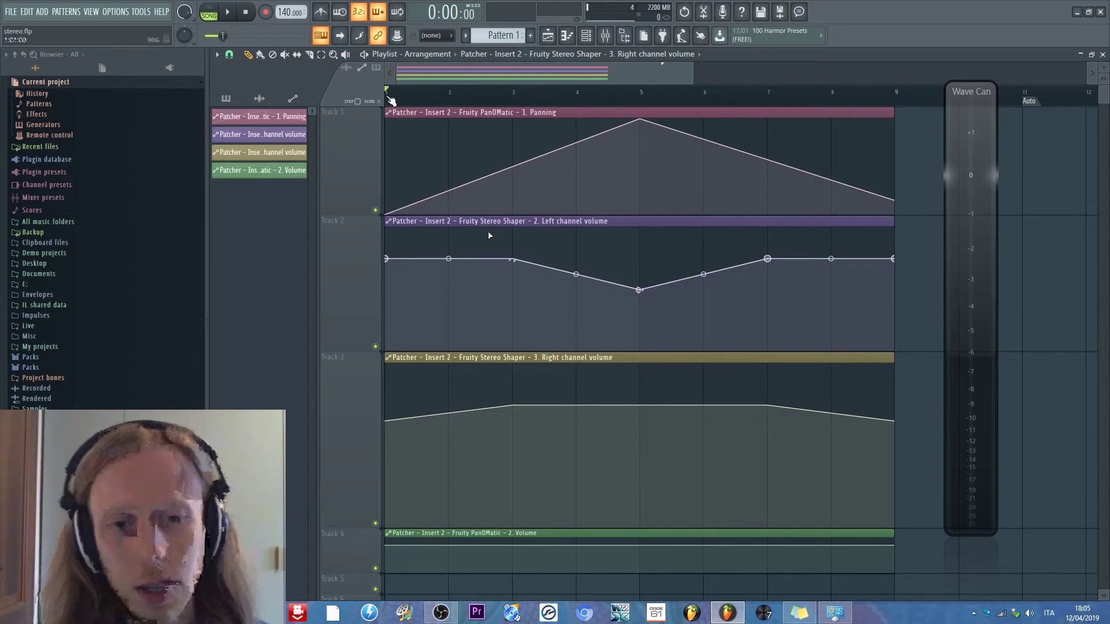
click(386, 92)
click(640, 93)
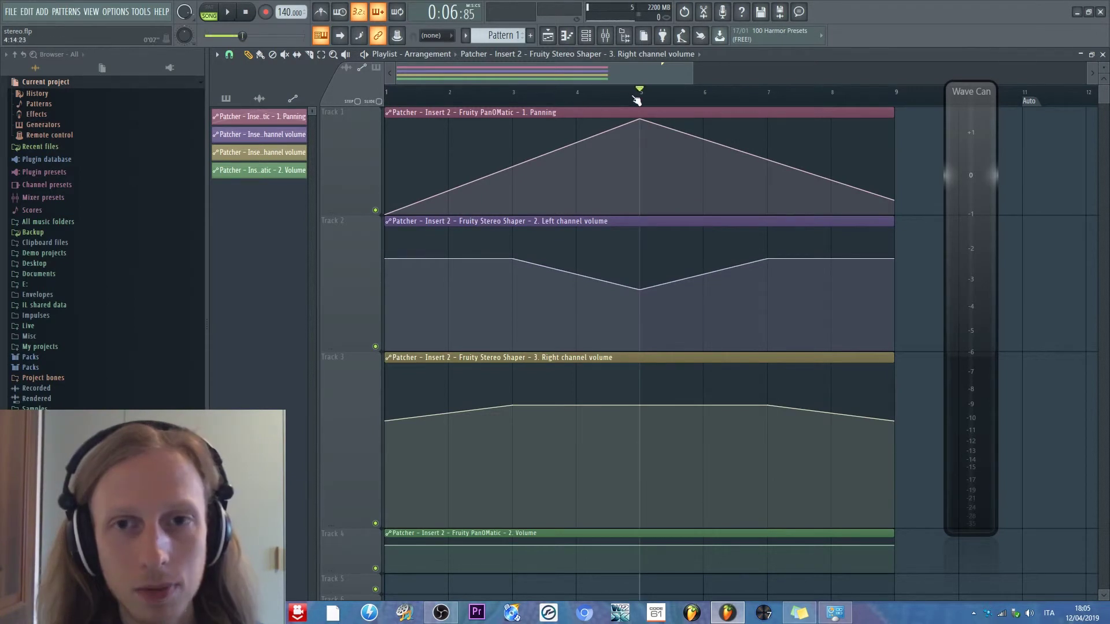
click(512, 92)
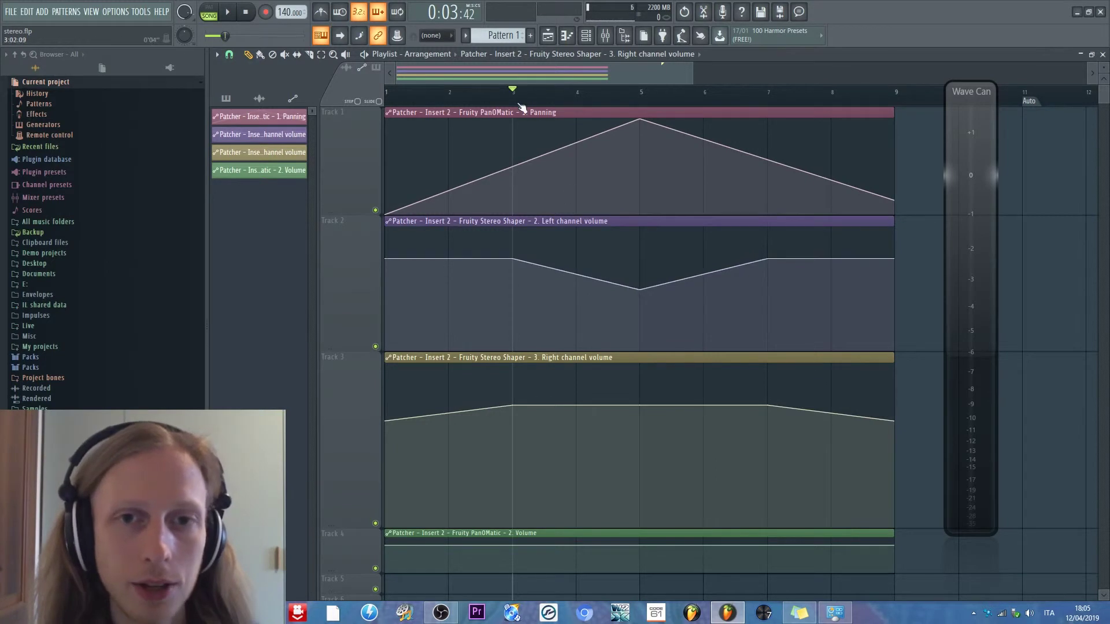
click(633, 102)
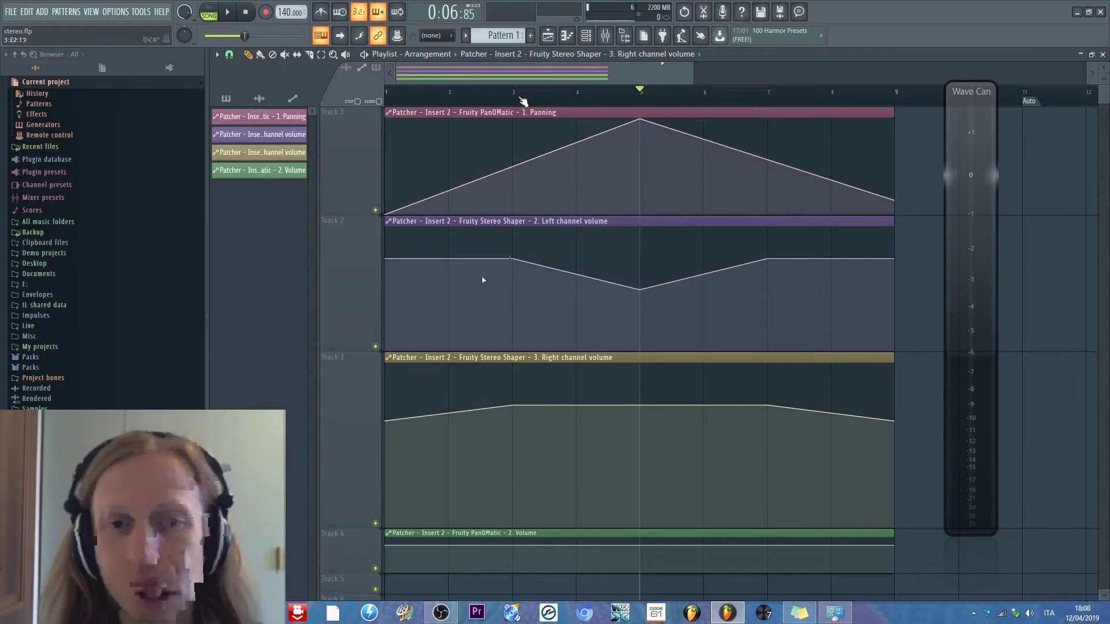
Check the Left channel volume automation at bars 3 and 5 in a wider playlist view, toggling playback.
mouse_move(518, 261)
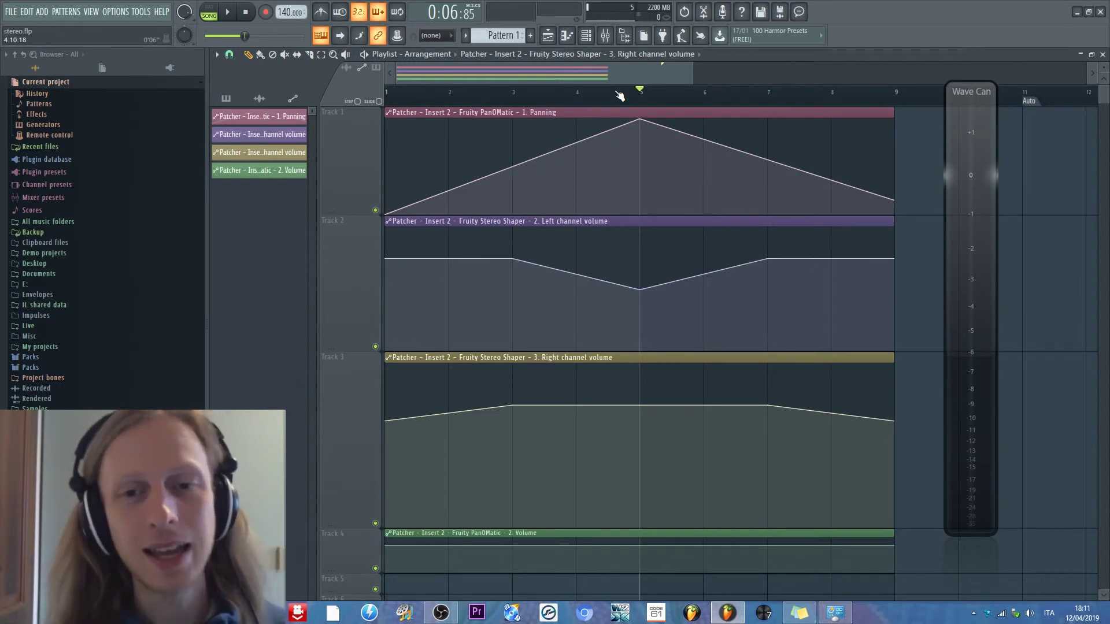
click(510, 94)
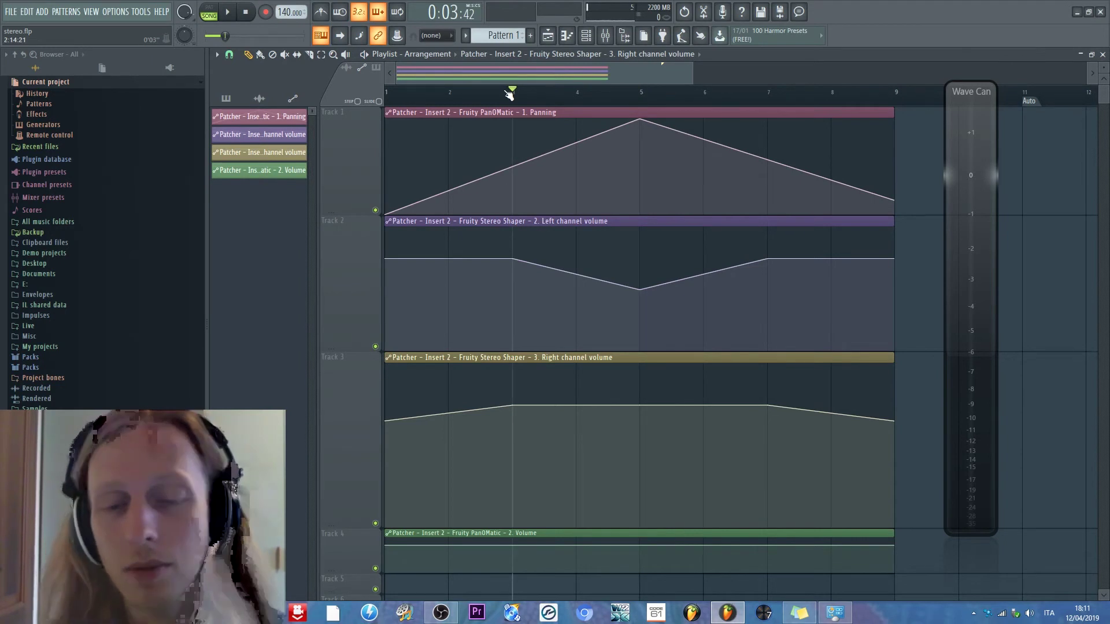
scroll(509, 95, down, 2)
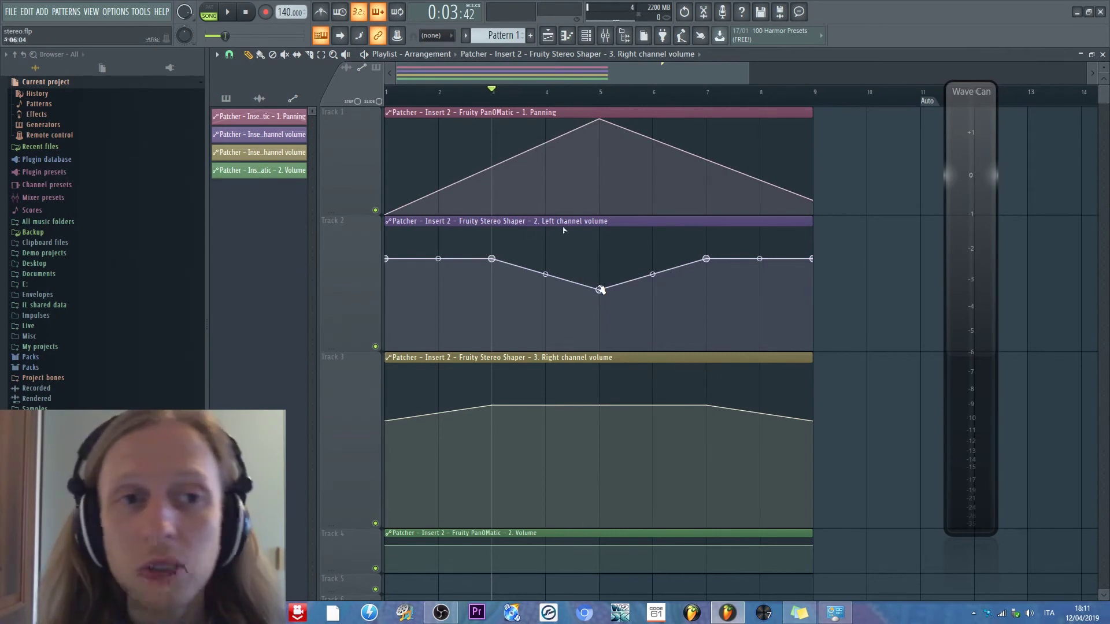
click(597, 95)
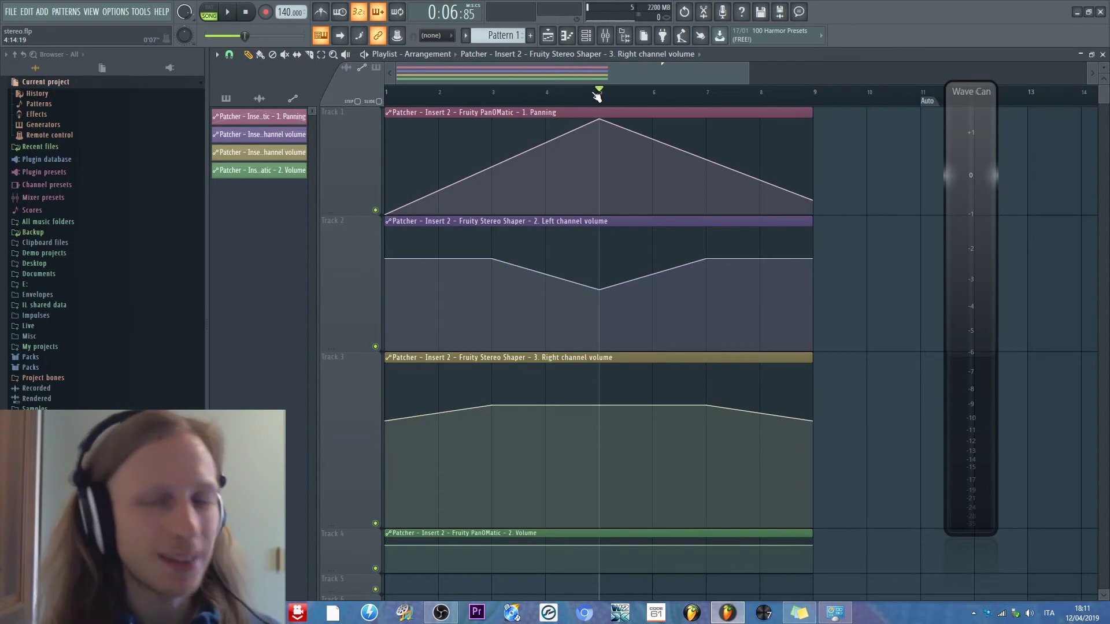
key(space)
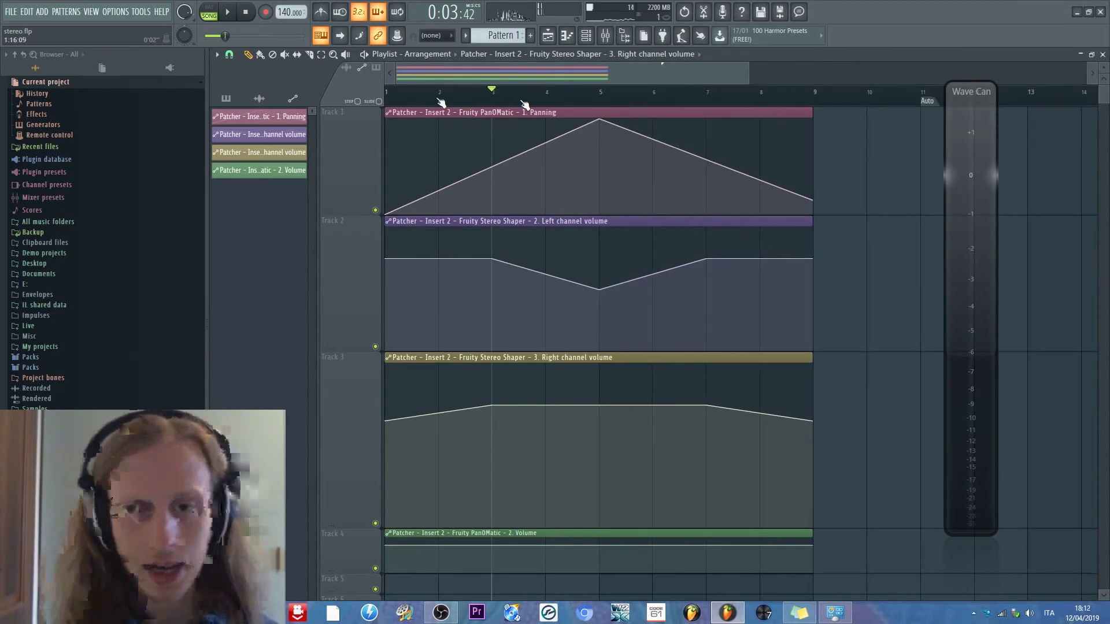
key(space)
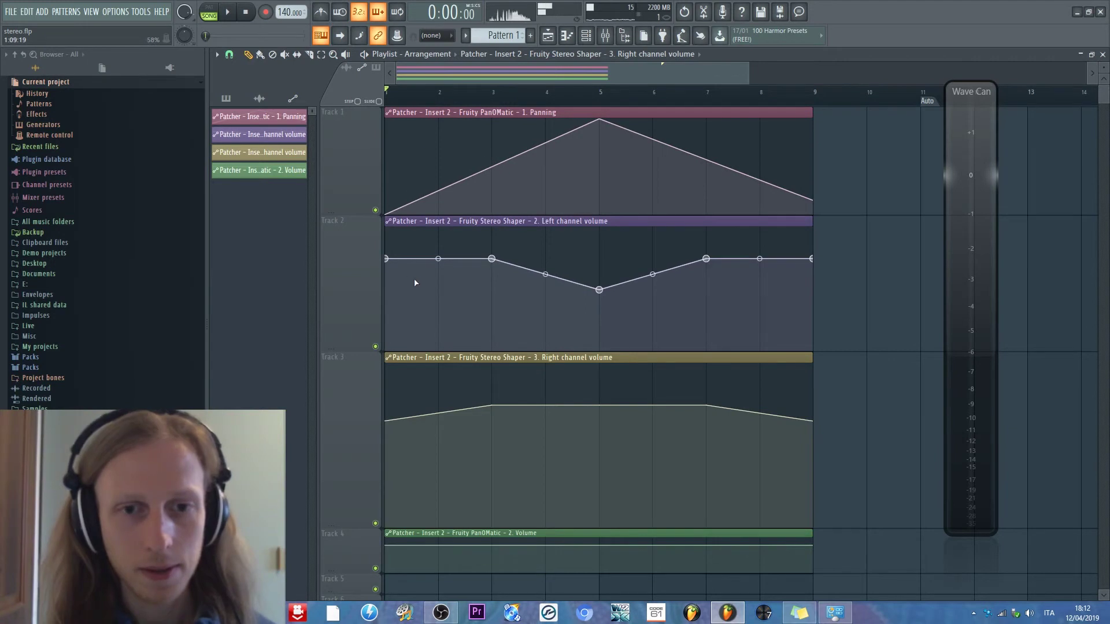
Step the playhead through bars 2 to 5 to compare the intermediate panning positions of the automation.
click(440, 91)
click(492, 92)
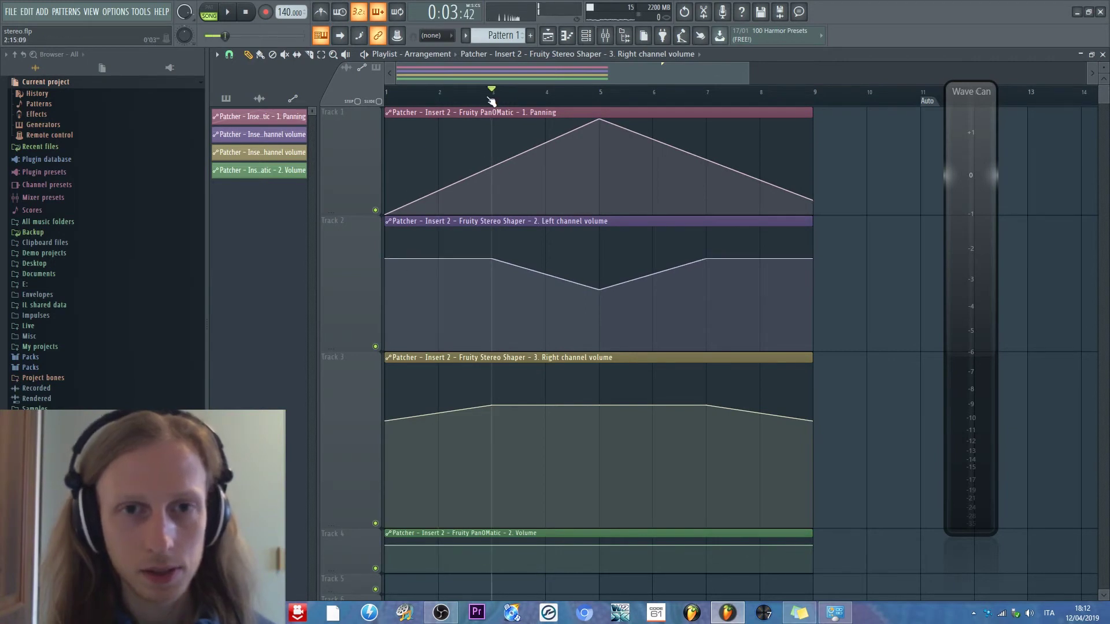
click(587, 95)
click(554, 100)
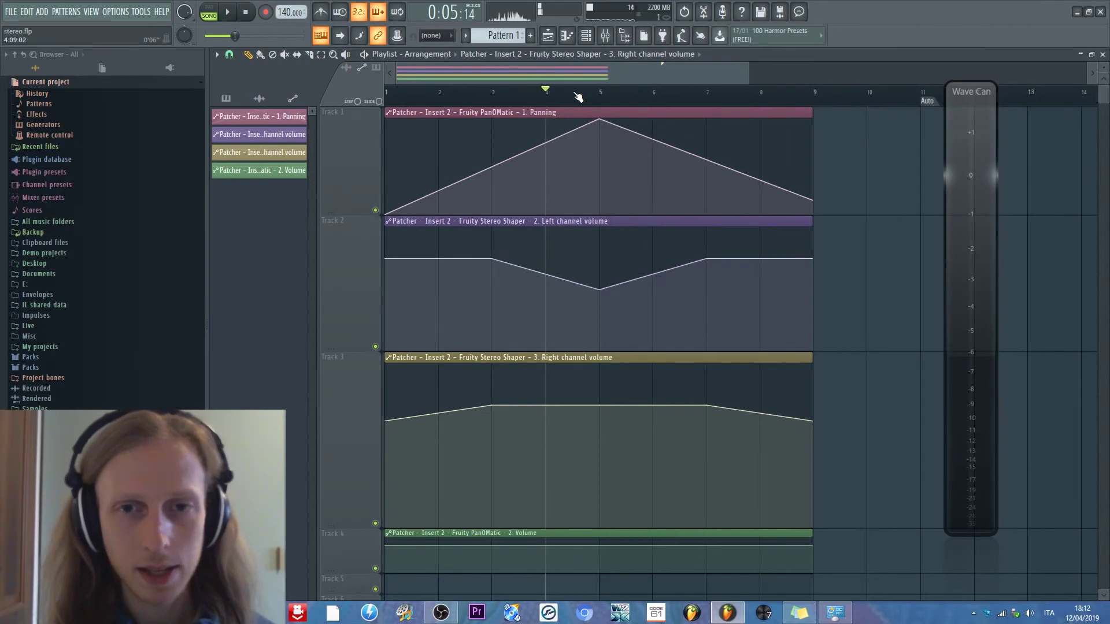
Return the playhead to bar 1 and raise the first point of the Right channel volume automation above its flat middle section.
click(392, 97)
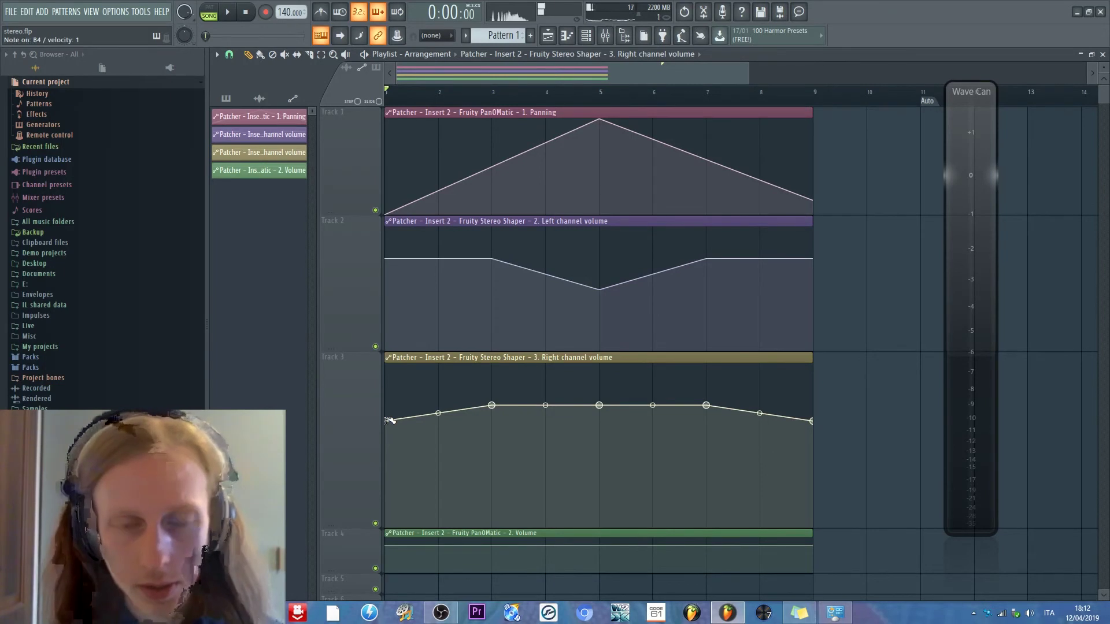
drag(390, 421, 389, 380)
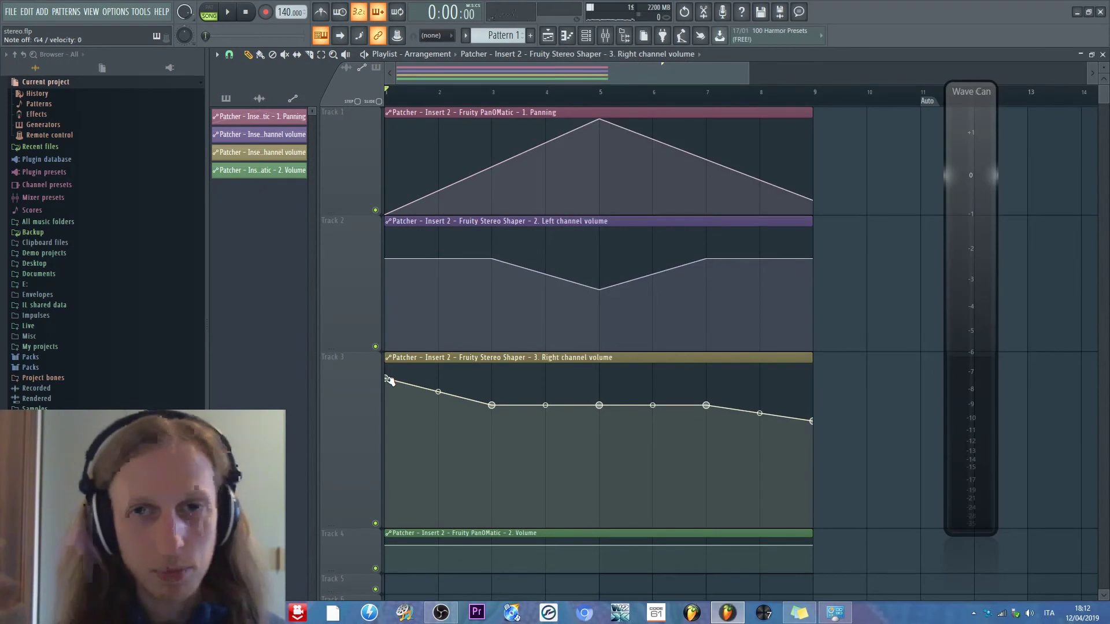
Lower the first Right channel volume automation point below its flat middle section and open the lower branch's final Fruity Stereo Shaper in Patcher.
drag(387, 380, 357, 447)
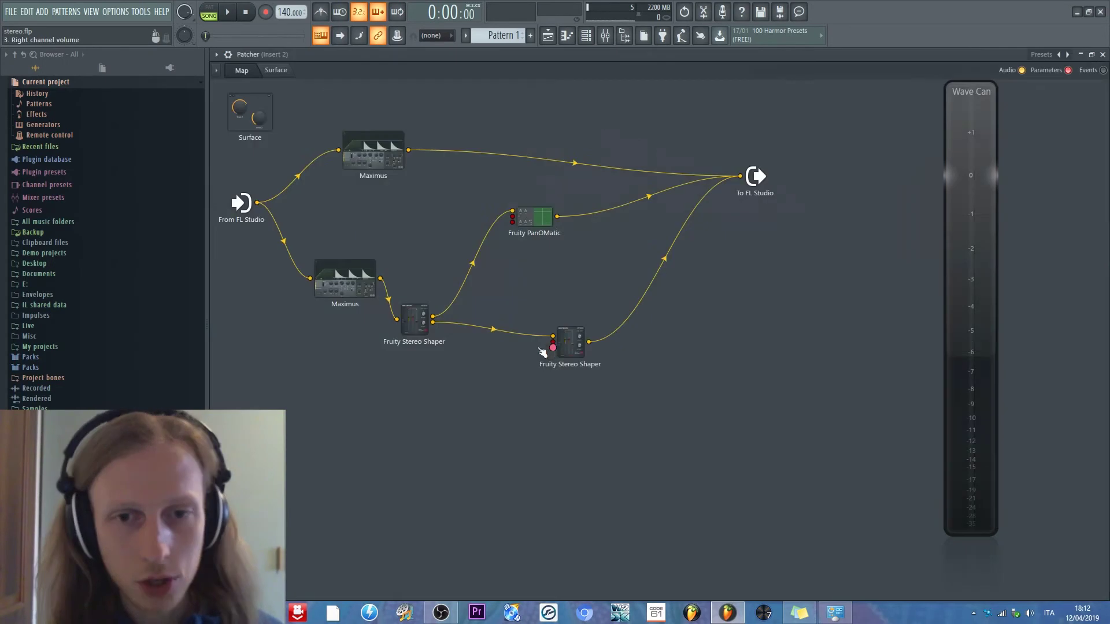
key(F5)
click(577, 351)
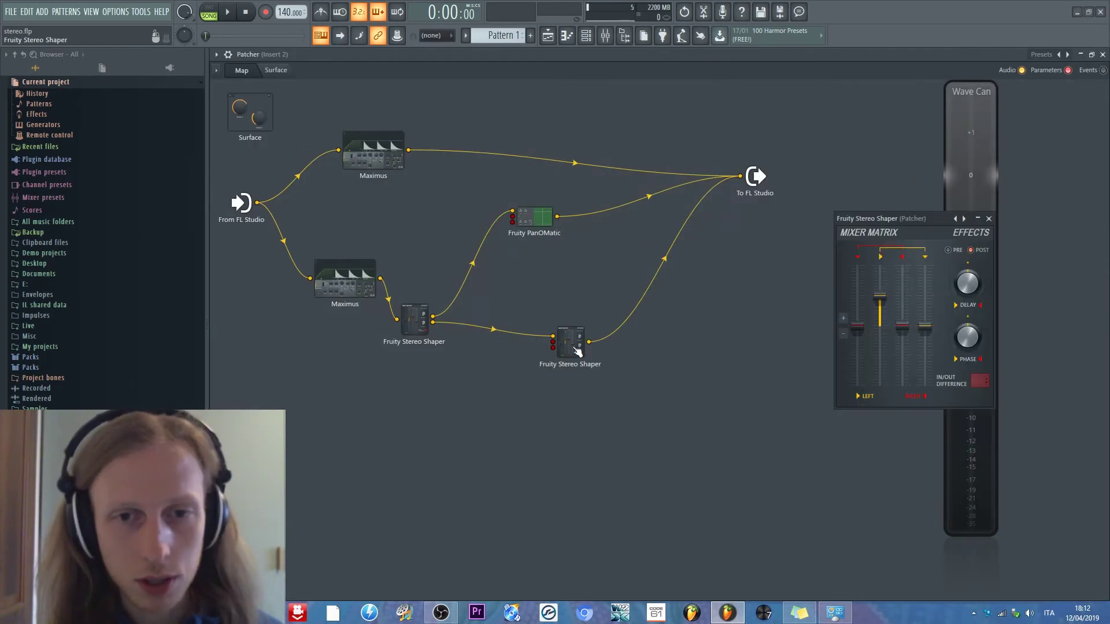
Move the Fruity Stereo Shaper window closer to the patch and lower its Left channel volume fader below the midpoint.
drag(879, 324, 880, 303)
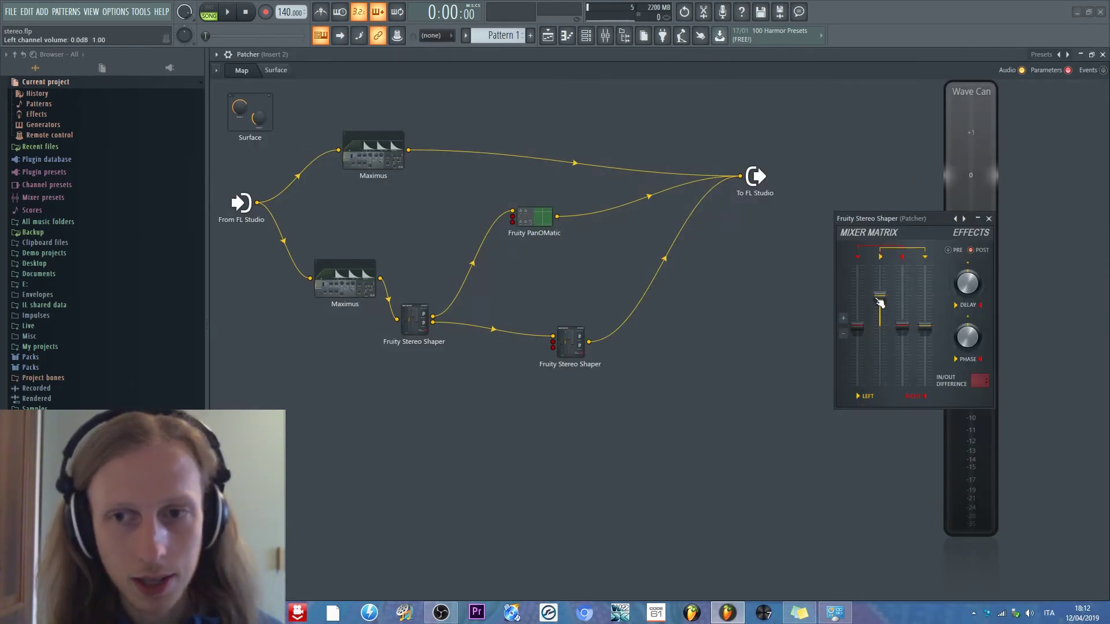
right_click(879, 300)
drag(885, 219, 728, 175)
drag(729, 261, 722, 314)
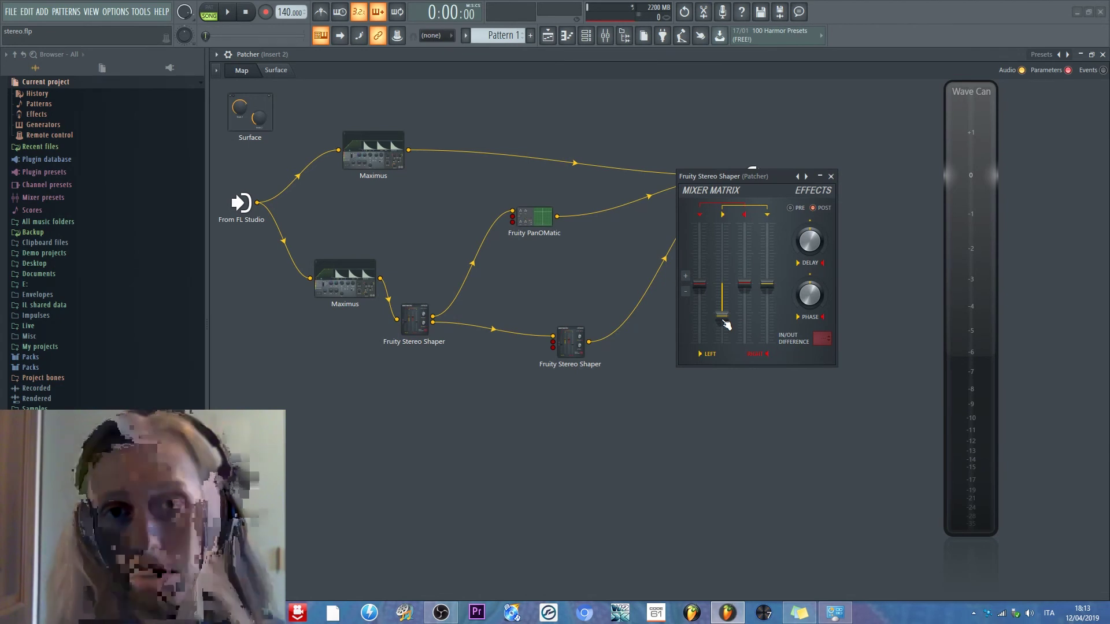
Show the playlist, reset the Stereo Shaper's Right and Left channel volume faders to default, and close the plugin.
key(F5)
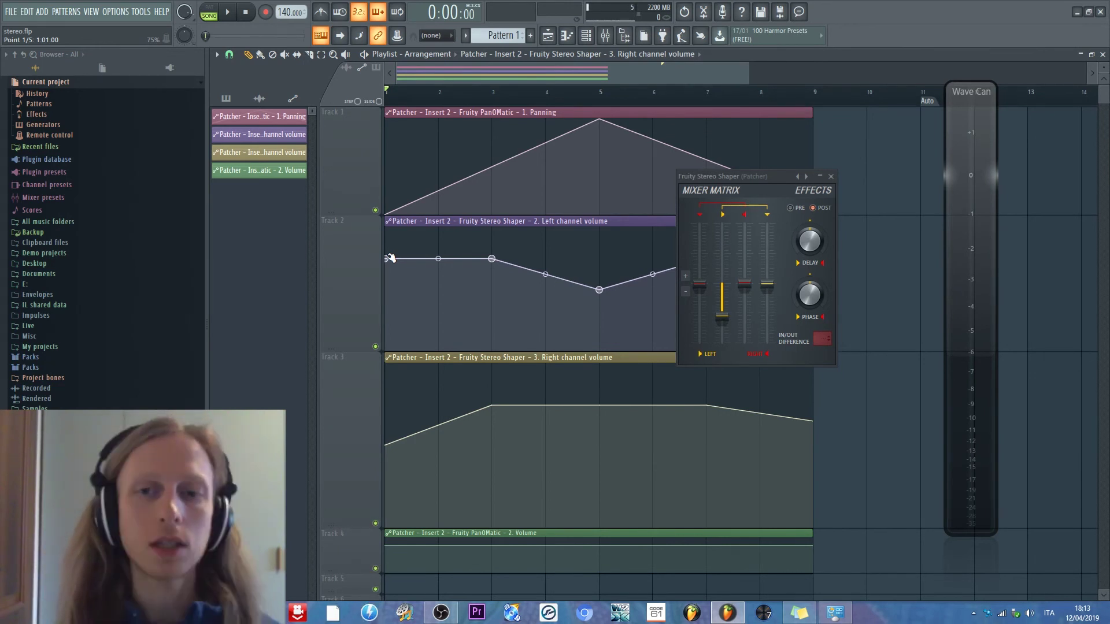
alt+click(744, 284)
alt+click(723, 315)
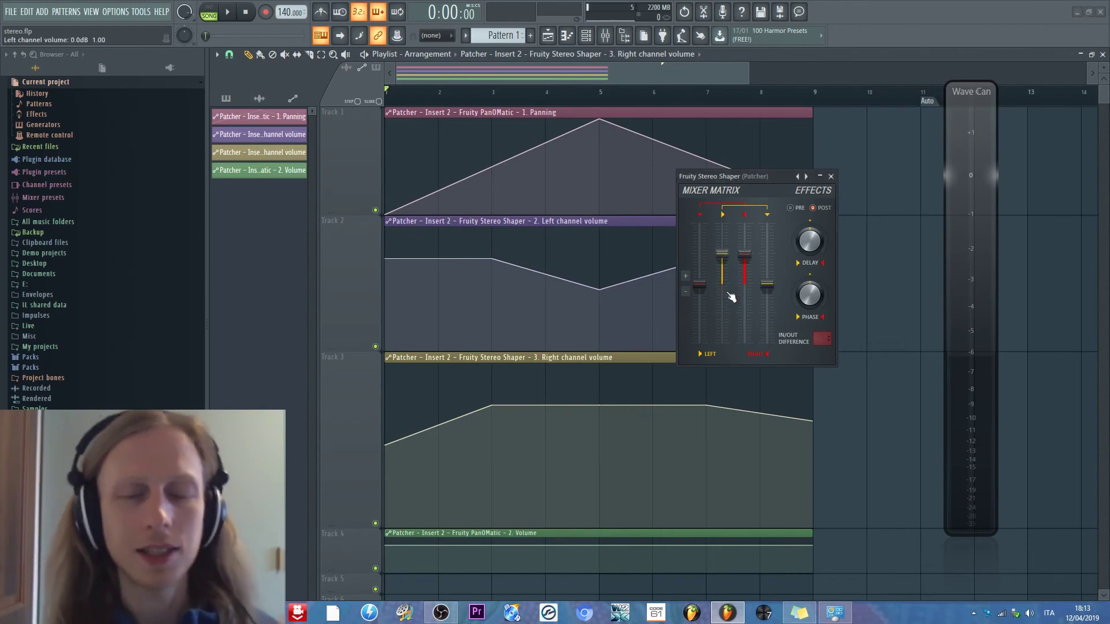
click(831, 176)
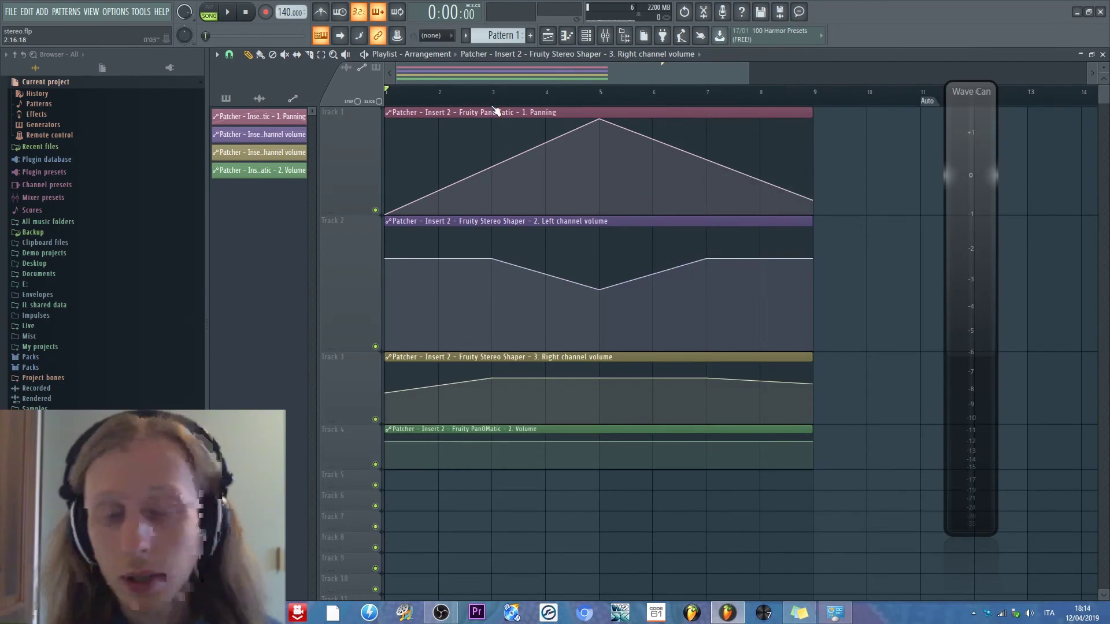
Compare the automation with the playhead at bars 3 and 5, and view the automation channels in the channel rack.
click(507, 95)
click(599, 96)
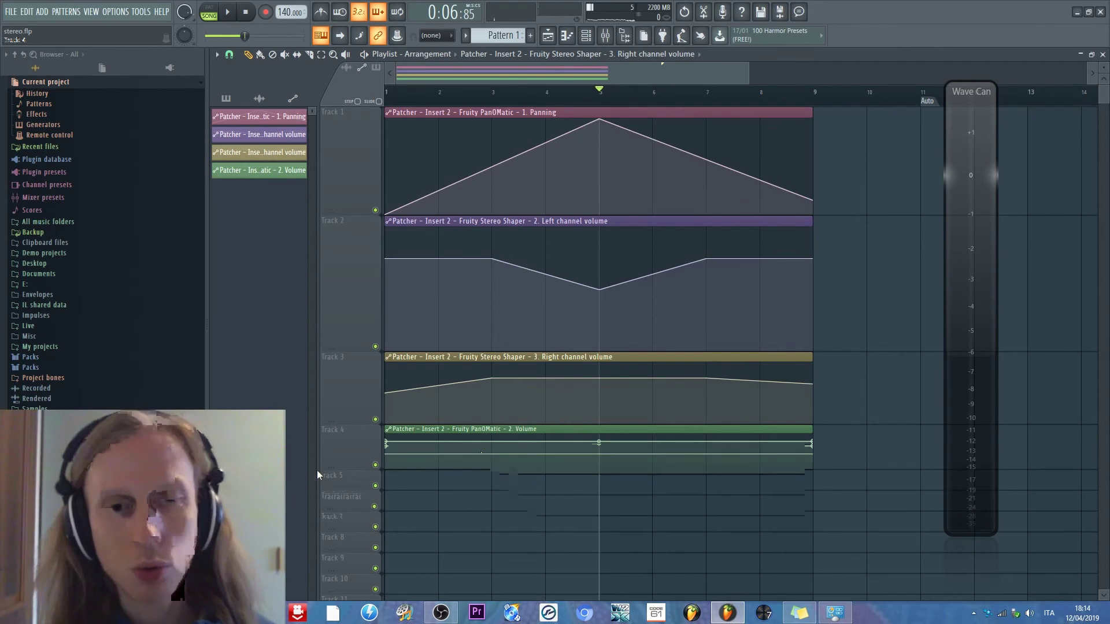
click(586, 36)
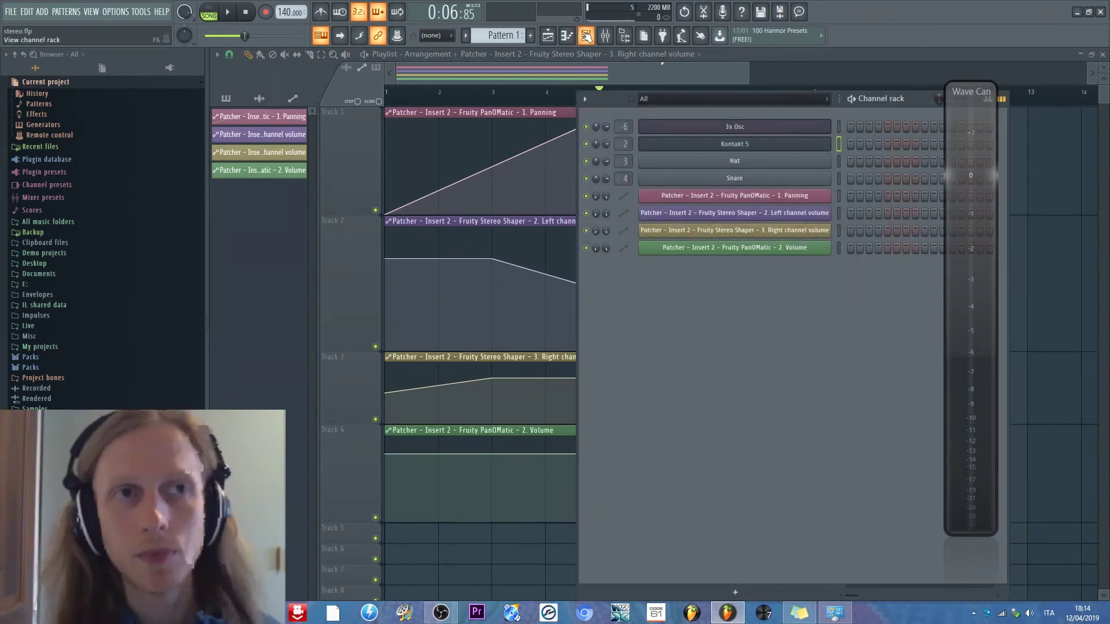
click(587, 36)
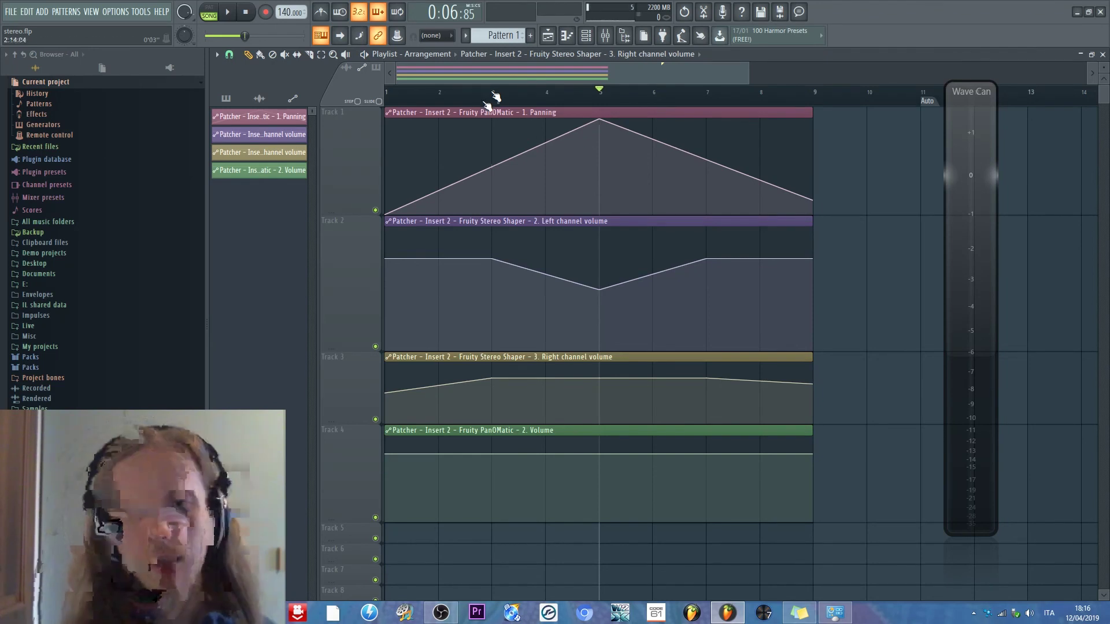
Try a new point at bar 3 of the Fruity PanOMatic Volume automation, first low and then at 100%, and delete it.
click(492, 94)
scroll(492, 96, up, 2)
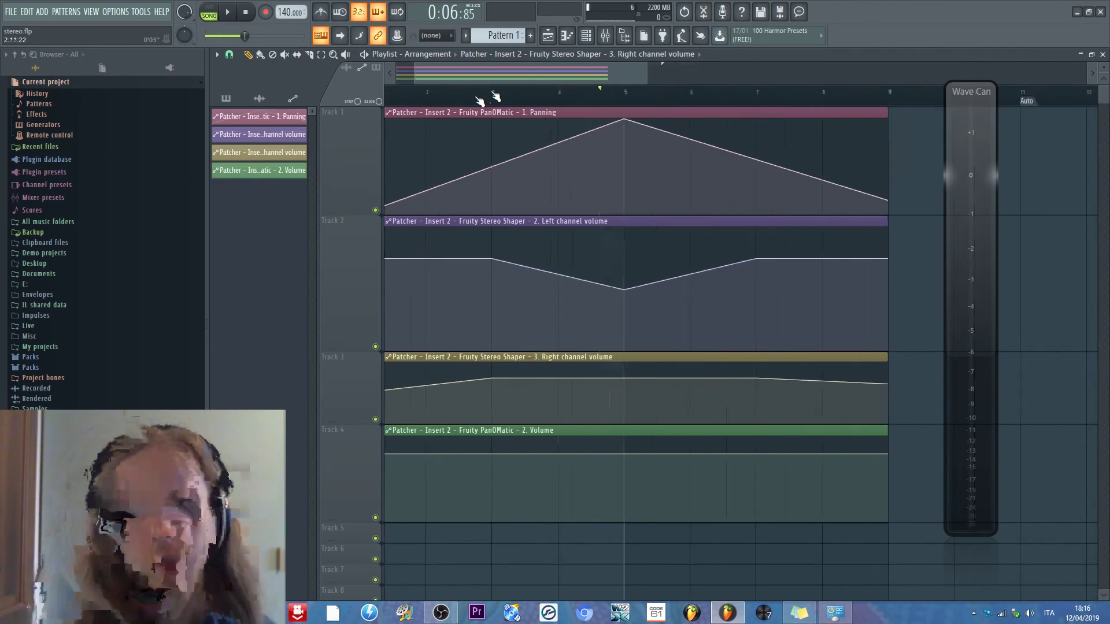
click(492, 500)
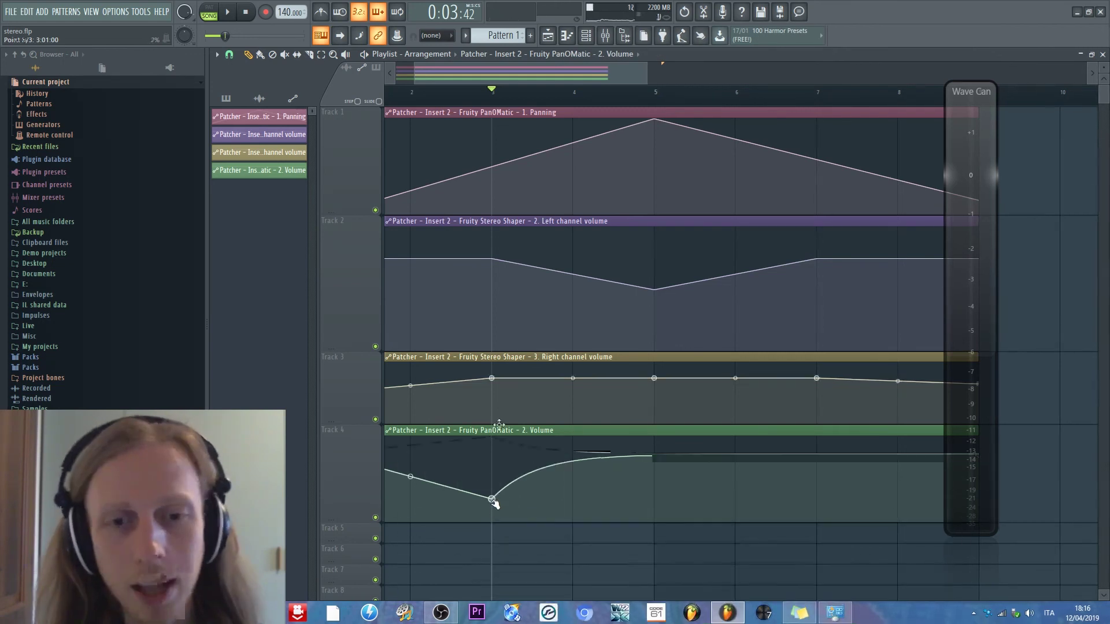
drag(494, 503, 494, 440)
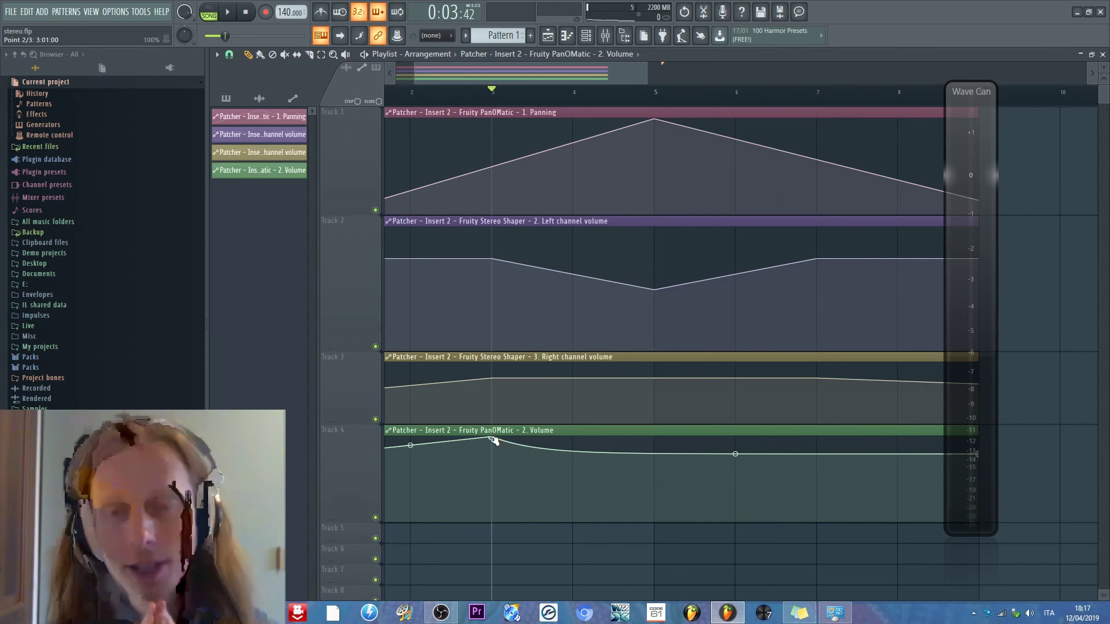
right_click(493, 440)
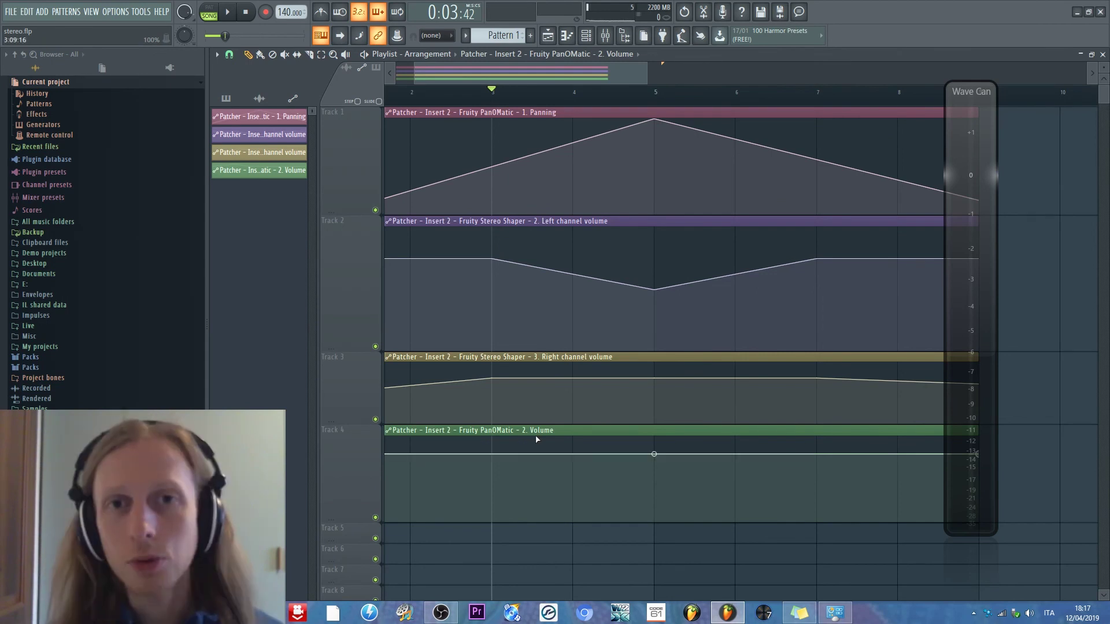